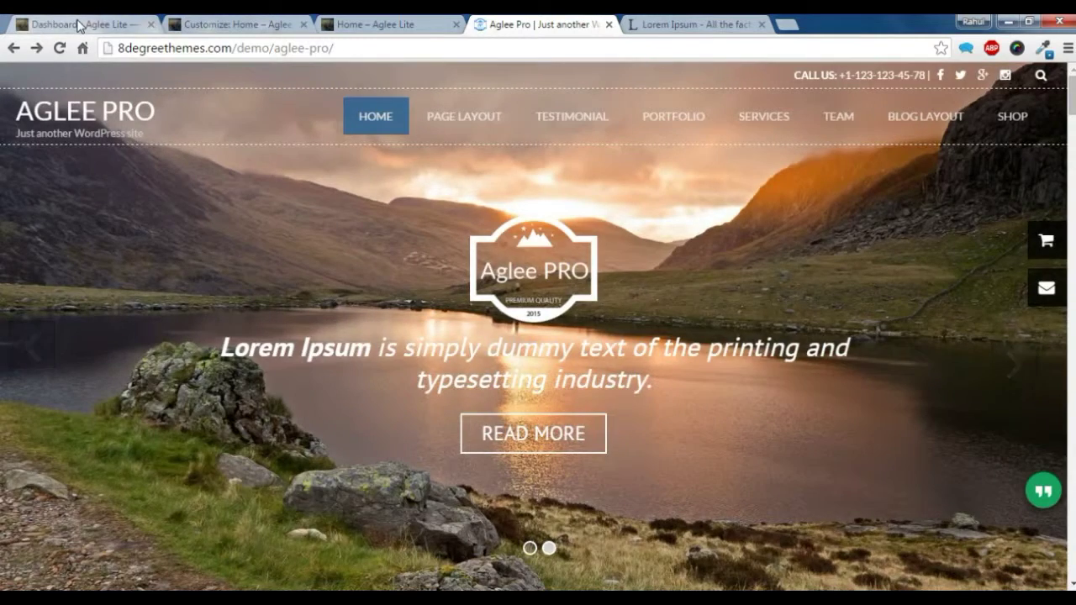
# Leave the Aglee Pro demo slider and switch to the local WordPress Dashboard tab.
pyautogui.click(79, 24)
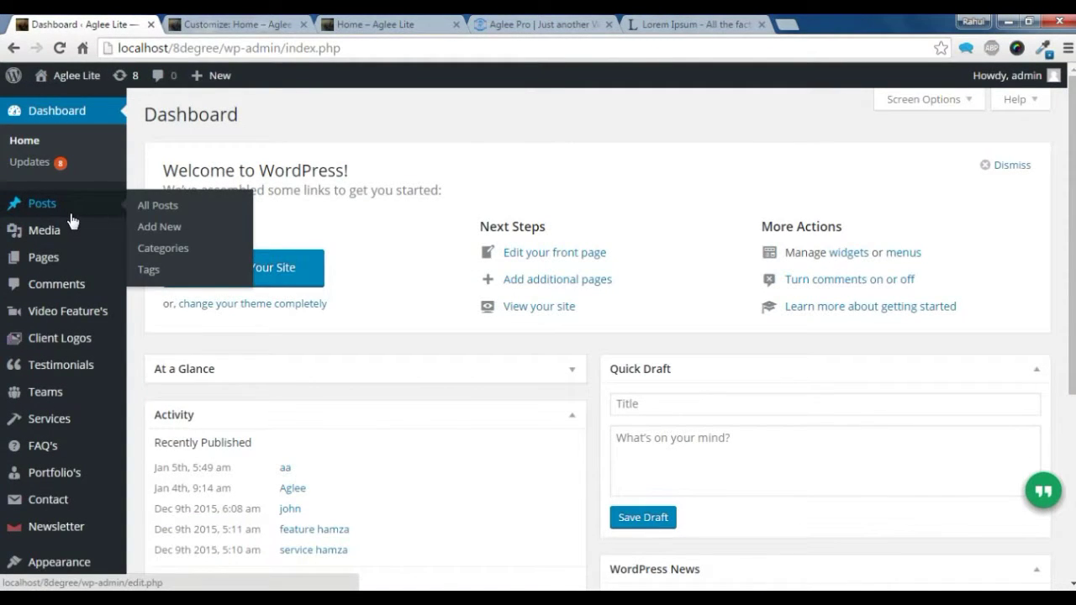
pyautogui.moveTo(42, 204)
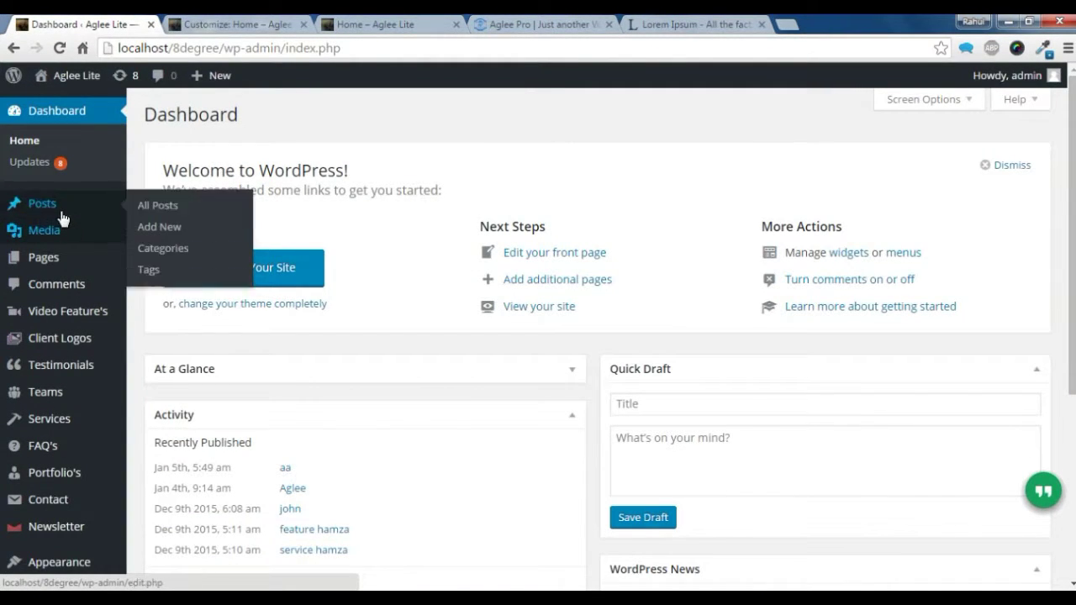
# Check the 'slider' category under Post Categories and confirm it has no posts yet.
pyautogui.click(159, 248)
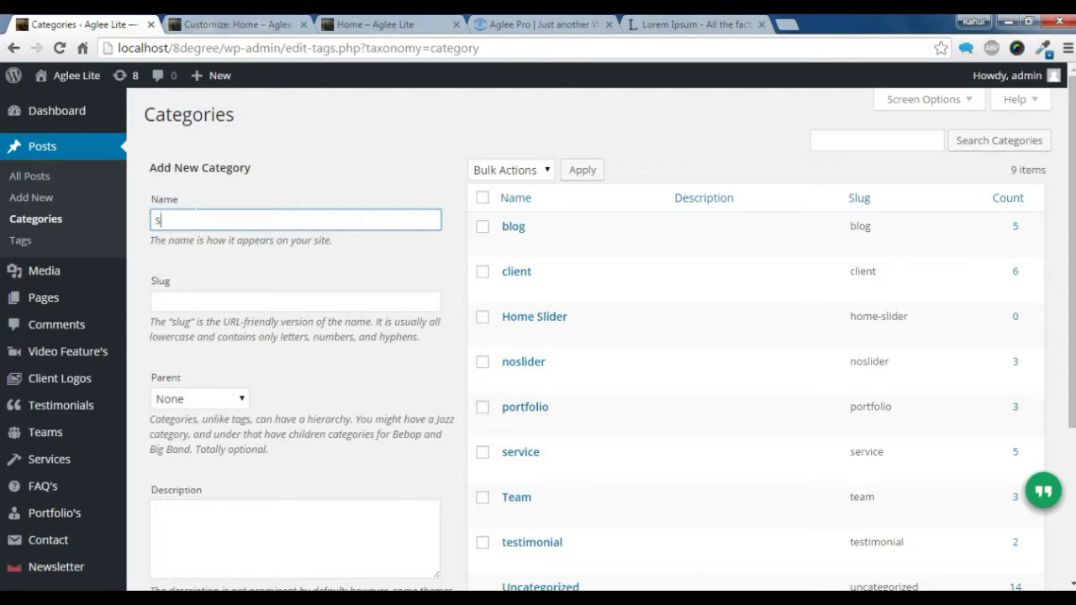
pyautogui.scroll(-3, 231, 417)
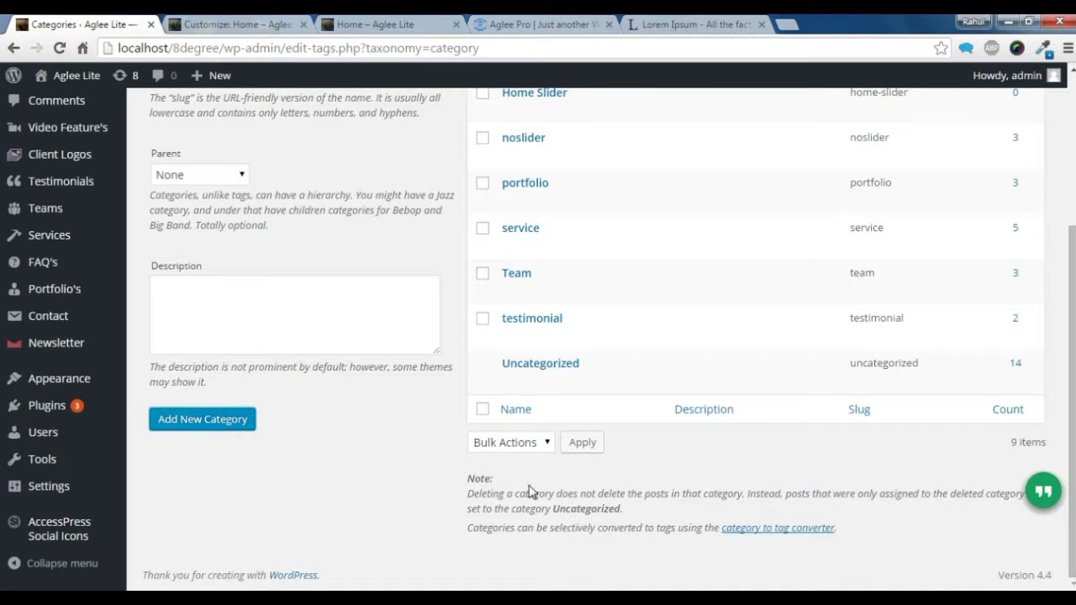
pyautogui.scroll(1, 528, 476)
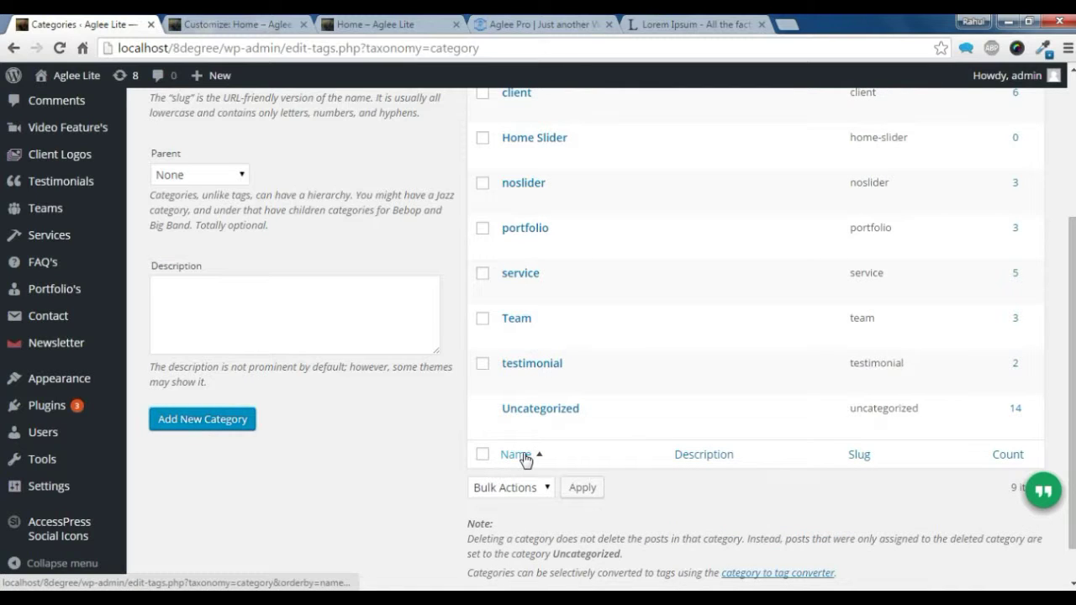
pyautogui.scroll(3, 526, 460)
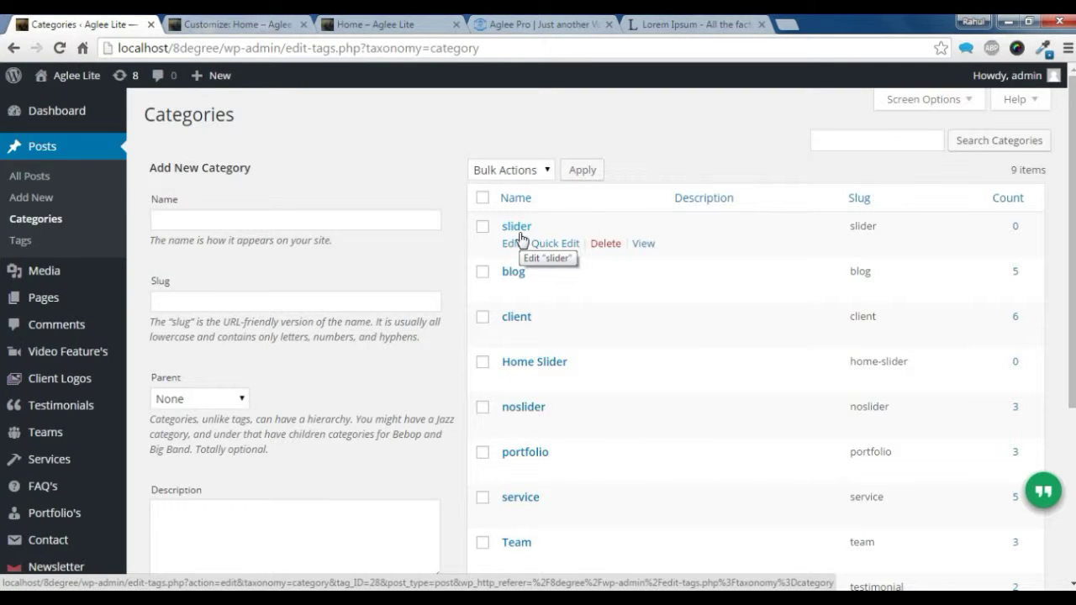
pyautogui.click(1015, 226)
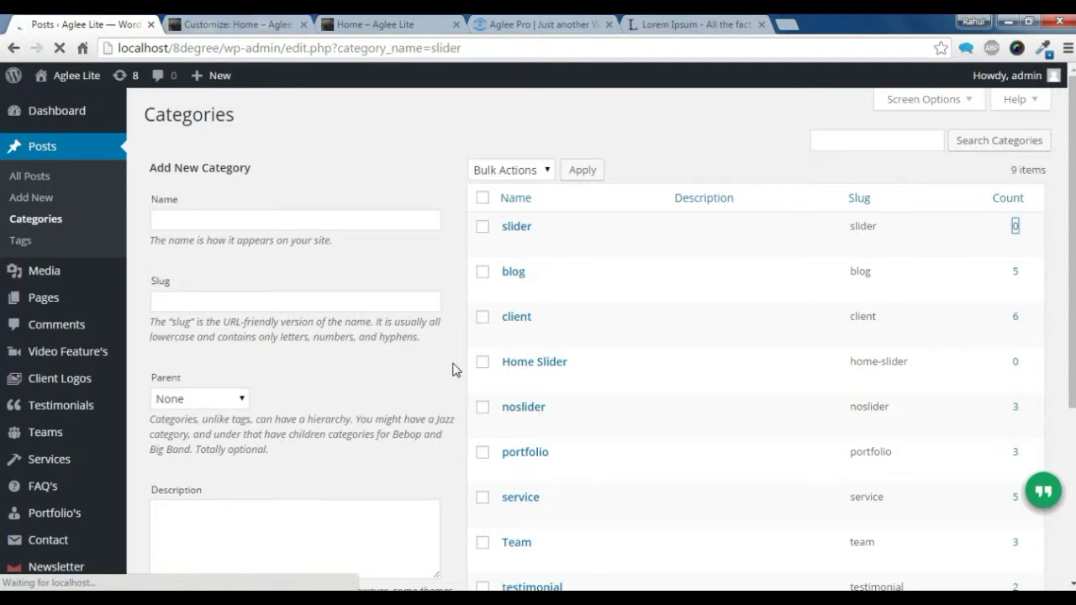
pyautogui.click(226, 115)
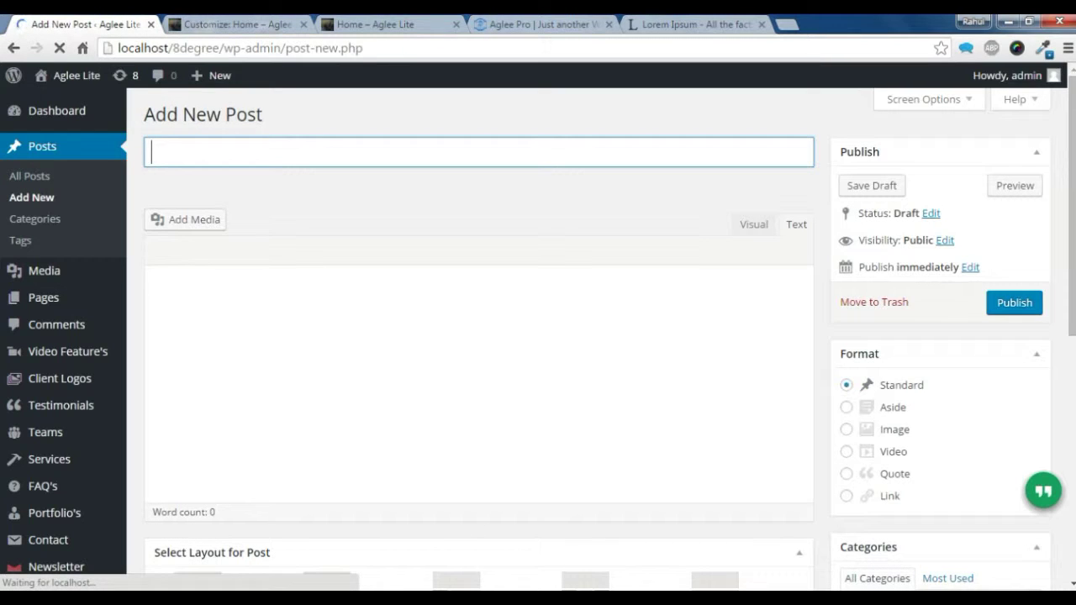
# Title the new post 'Aglee' and copy the opening lines of Lorem Ipsum filler text.
pyautogui.write('A')
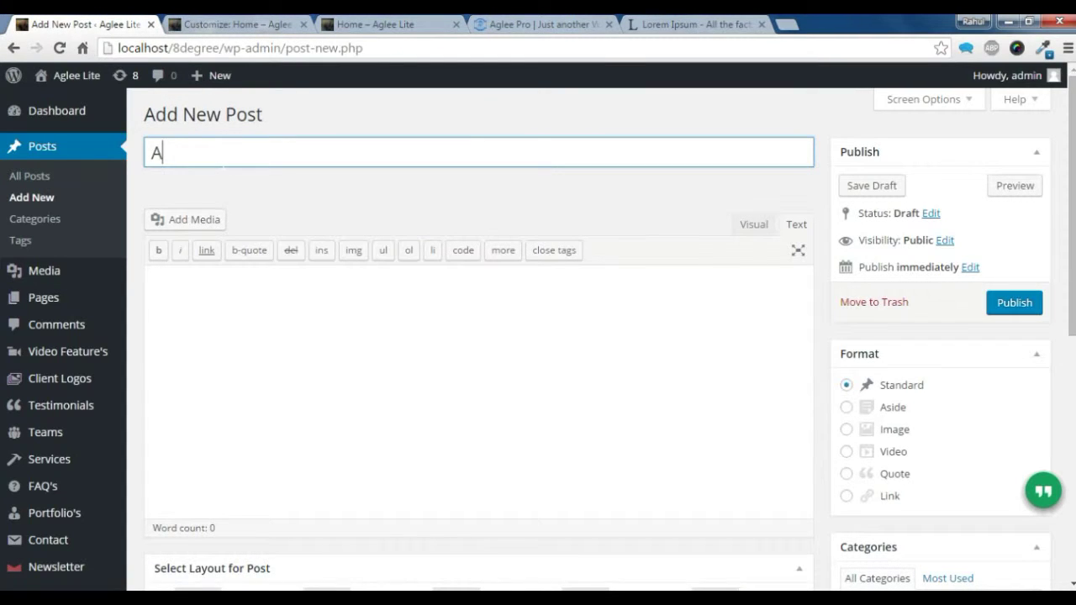
pyautogui.write('glee Pro')
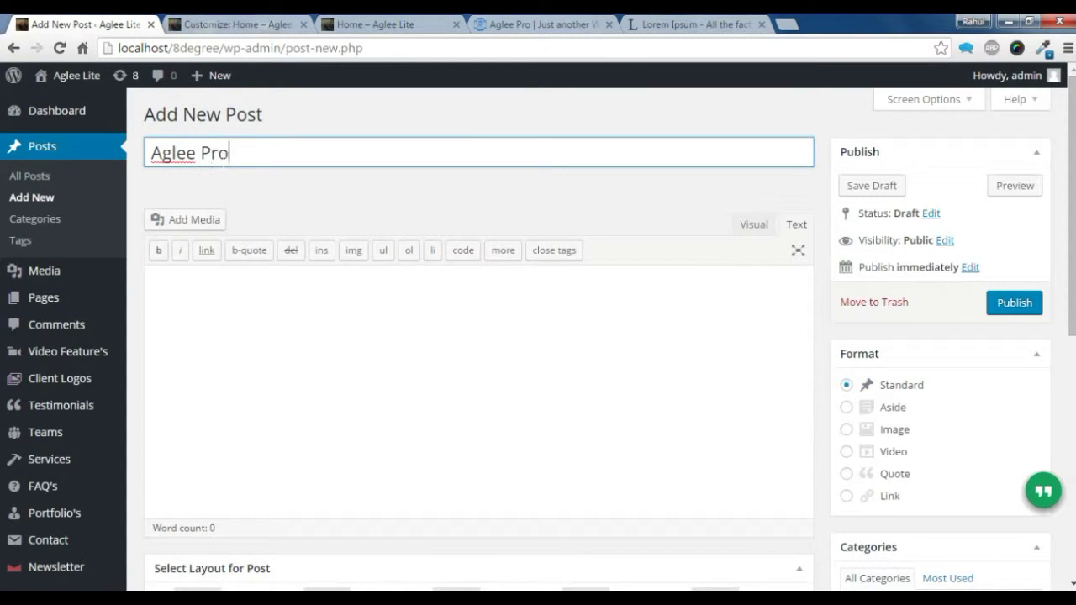
pyautogui.press('Tab')
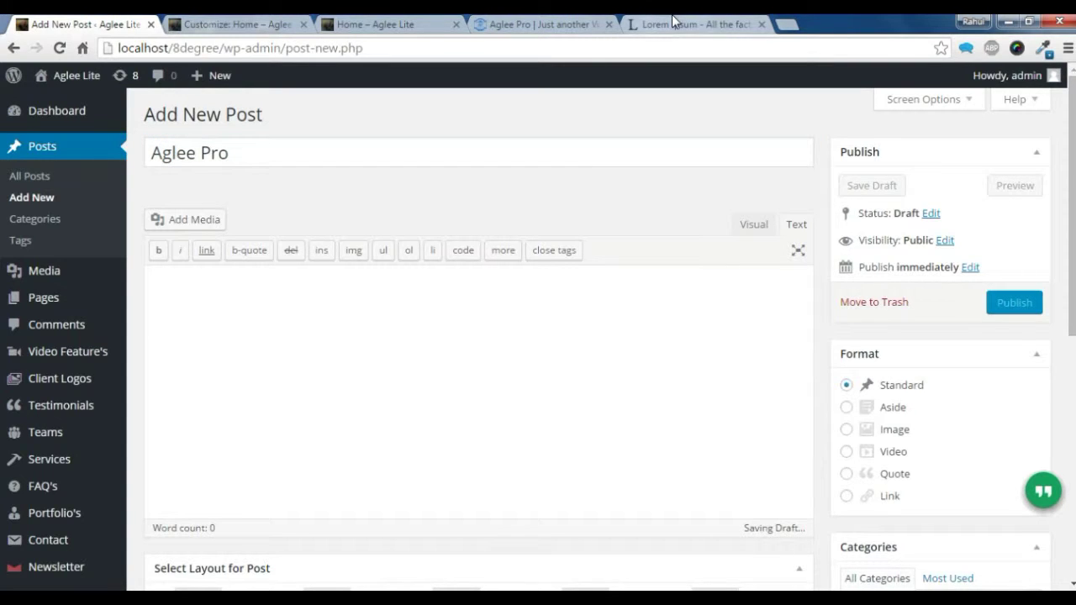
pyautogui.click(673, 24)
pyautogui.moveTo(251, 351); pyautogui.dragTo(328, 354)
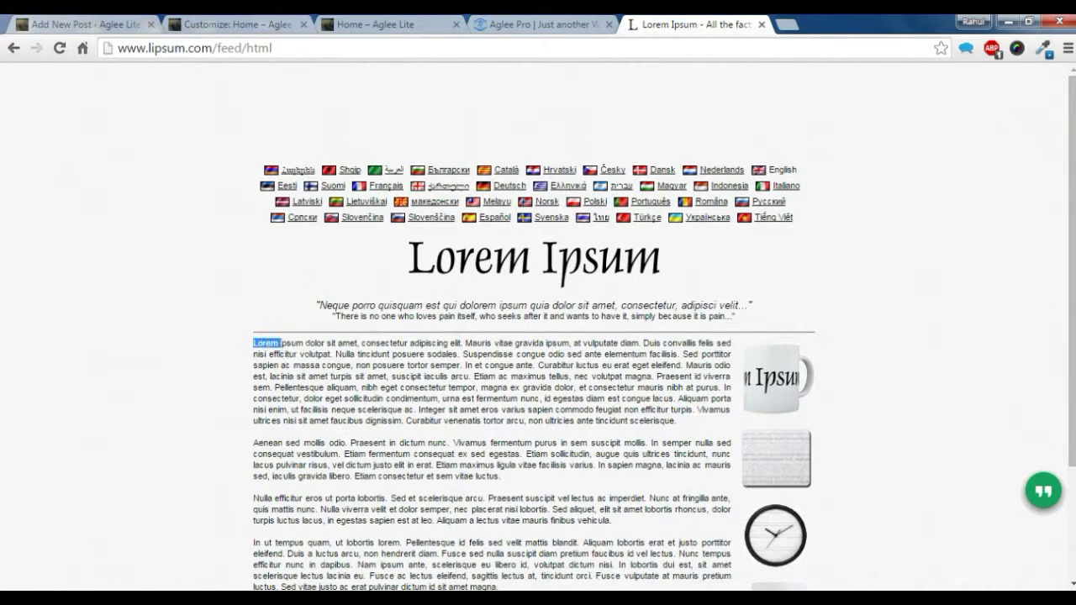
pyautogui.rightClick(311, 347)
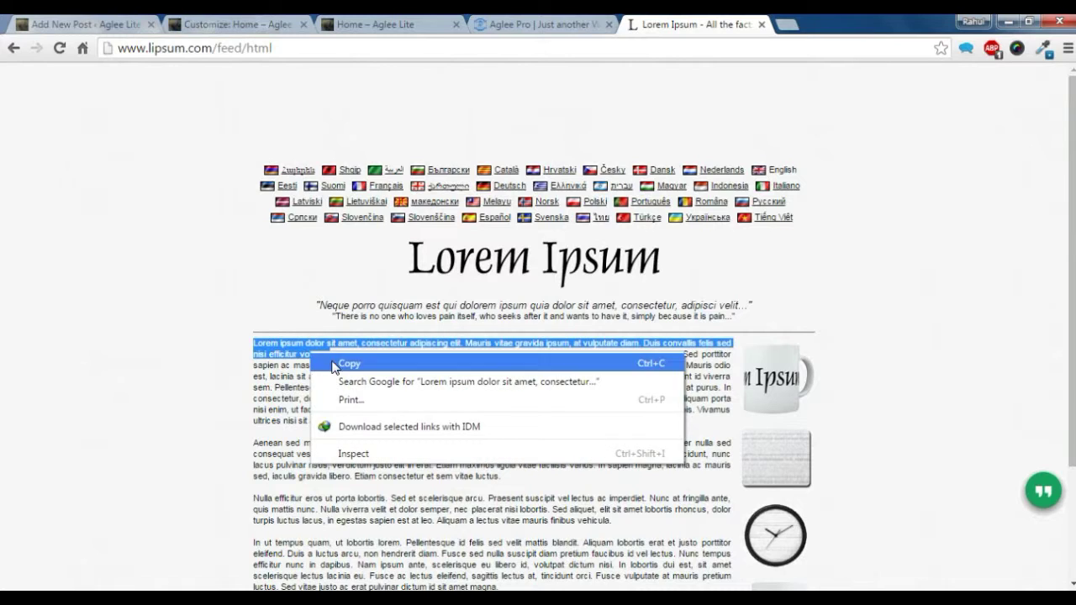
pyautogui.click(316, 361)
# Paste the copied Lorem Ipsum text into the post body.
pyautogui.click(61, 23)
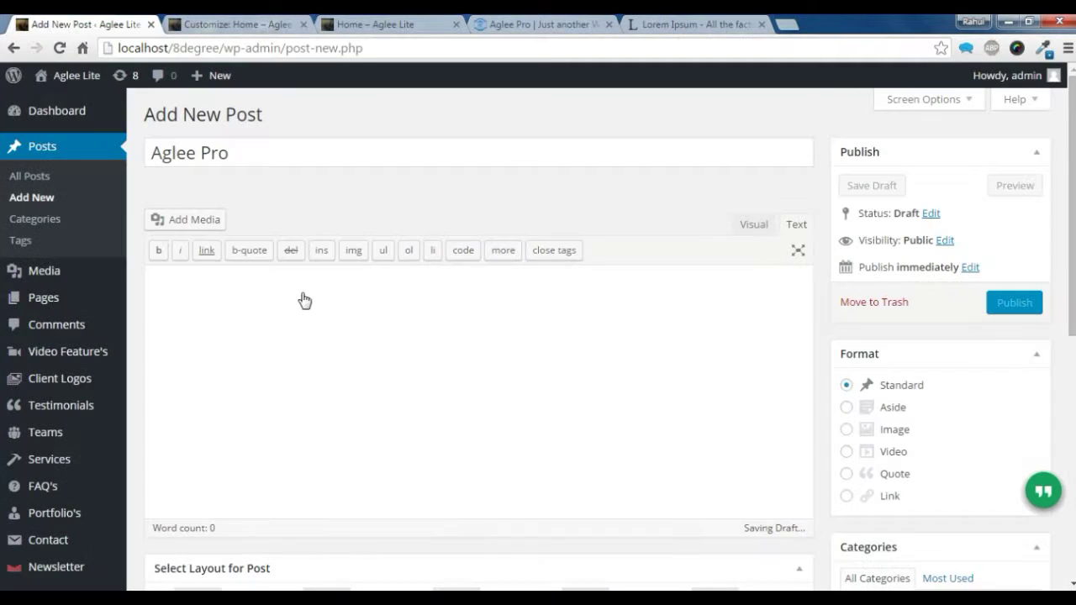
pyautogui.rightClick(301, 310)
pyautogui.click(341, 402)
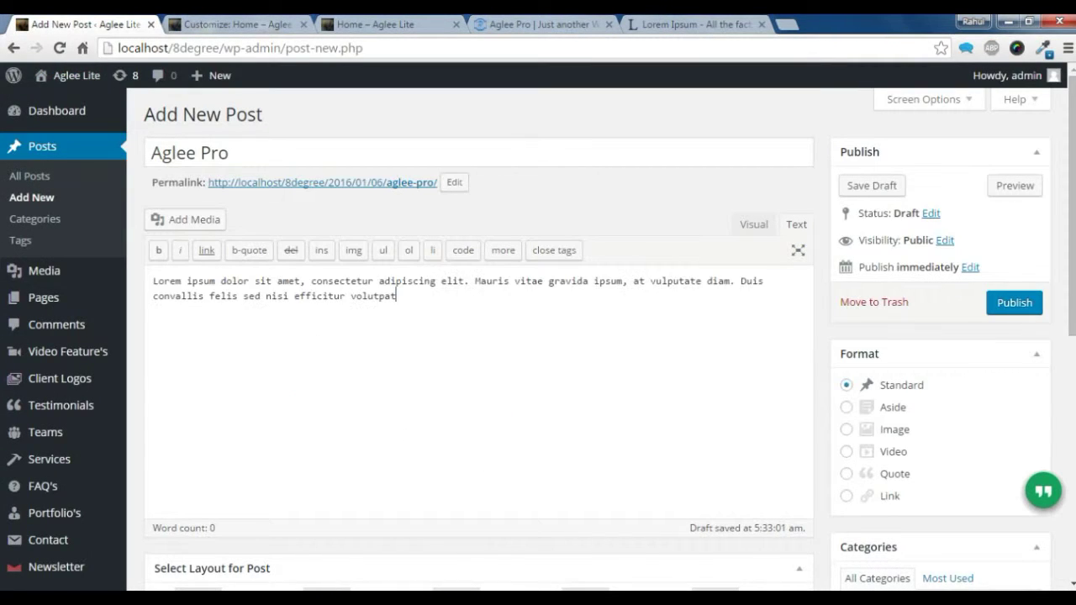
# File the post under the slider category, leaving service unticked.
pyautogui.scroll(-2, 656, 406)
pyautogui.scroll(-1, 658, 406)
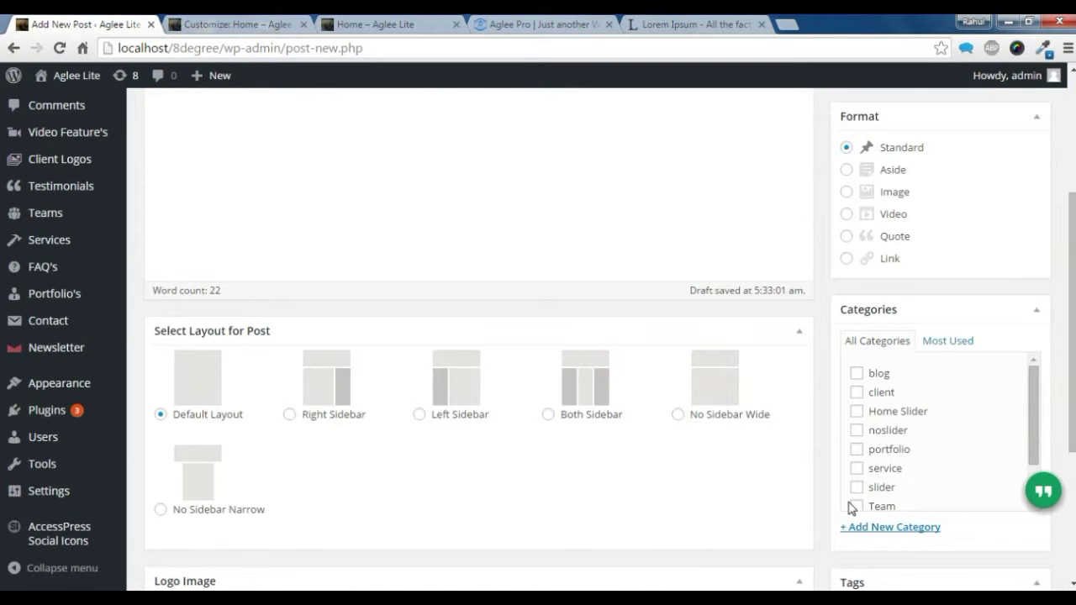
pyautogui.click(856, 469)
pyautogui.scroll(-1, 883, 487)
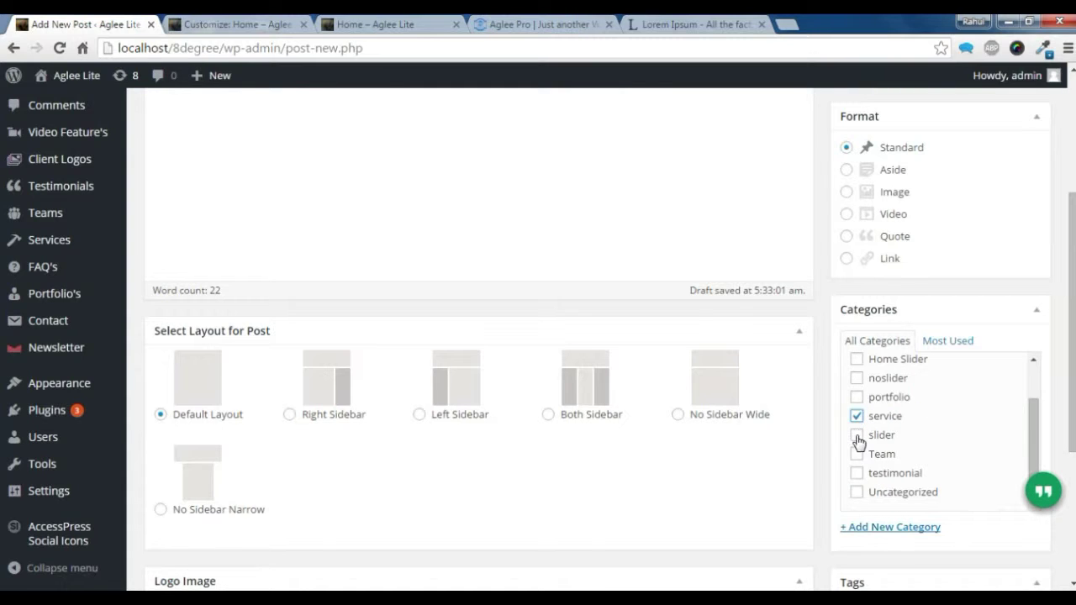
pyautogui.click(857, 435)
pyautogui.click(857, 415)
pyautogui.scroll(-2, 908, 475)
pyautogui.scroll(-1, 906, 475)
pyautogui.click(897, 506)
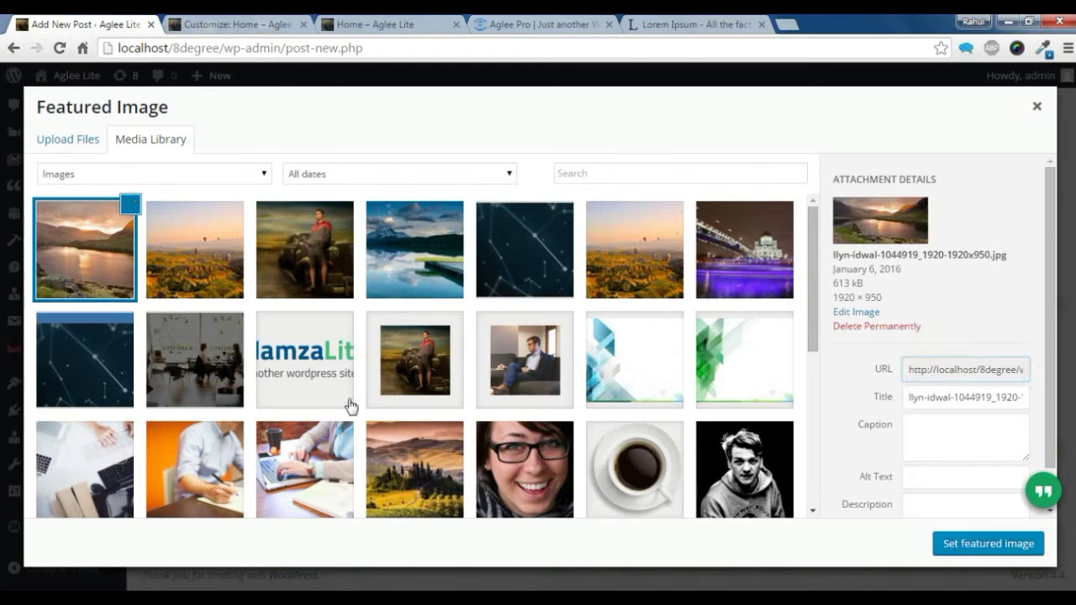
pyautogui.click(989, 545)
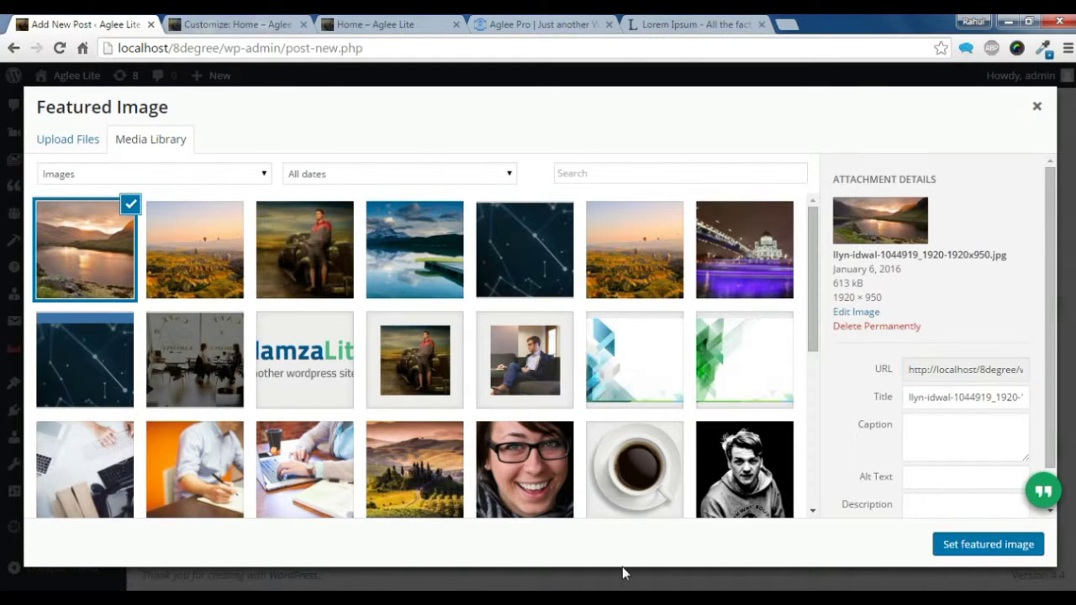
pyautogui.scroll(4, 504, 408)
# Publish the Aglee Pro post and check it in the All Posts list.
pyautogui.scroll(2, 504, 408)
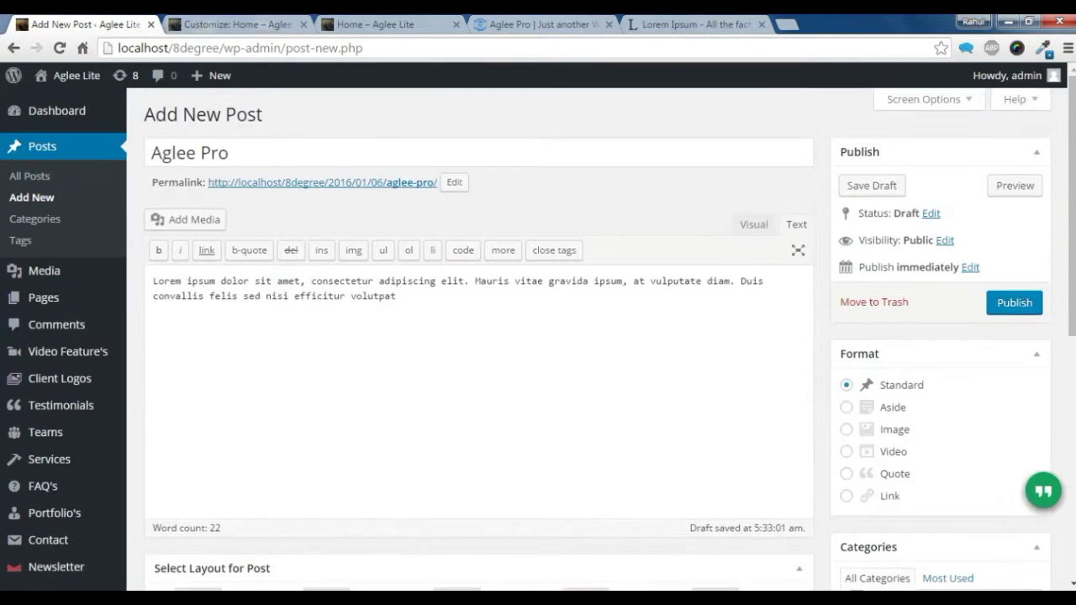
pyautogui.click(1006, 307)
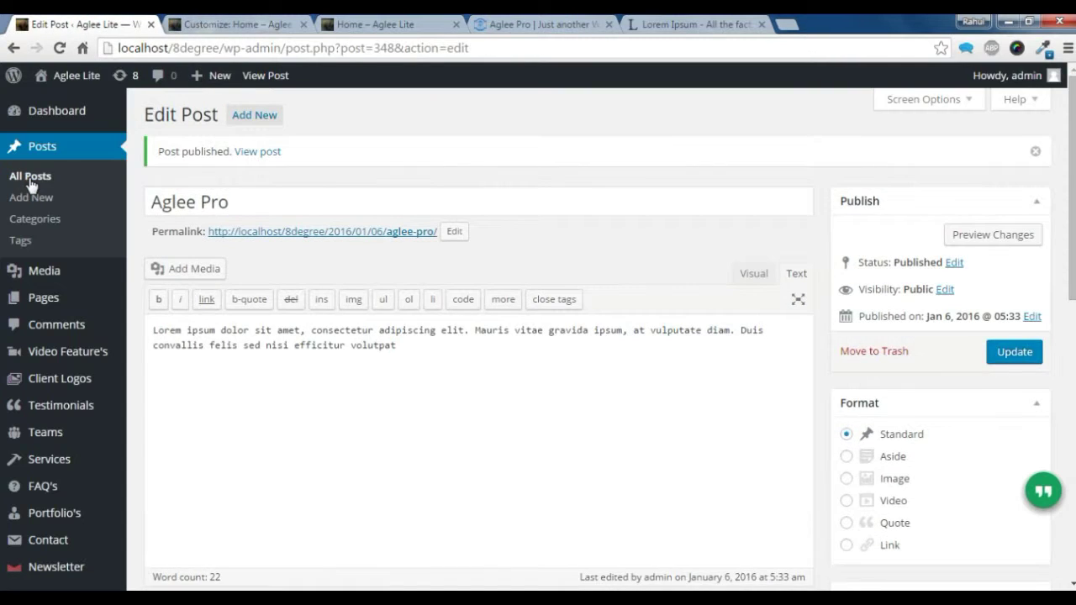
pyautogui.click(29, 179)
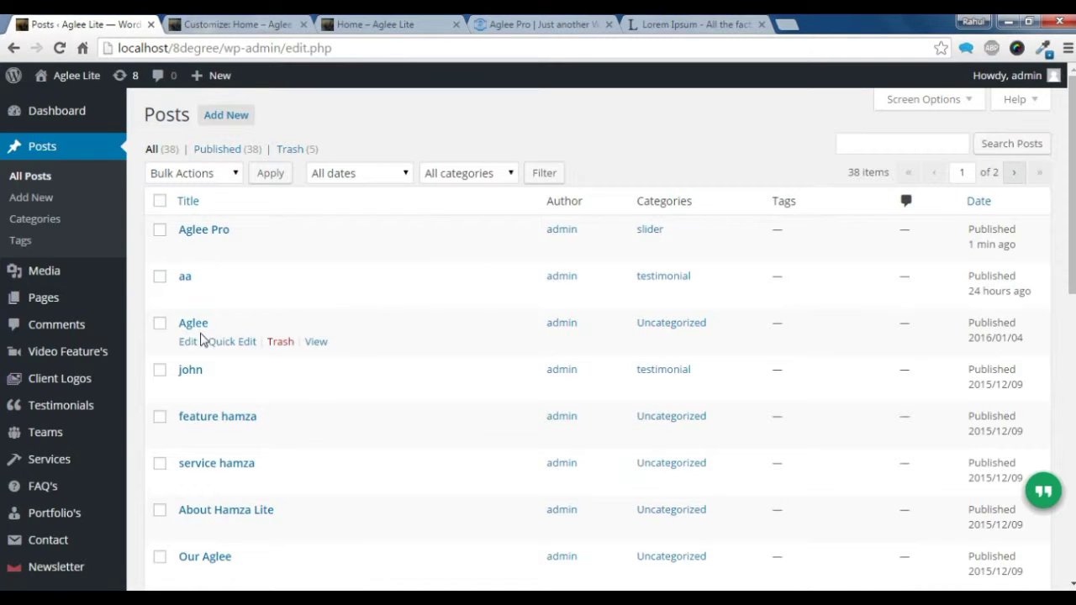
# Quick Edit the 'Aglee' post to add the slider category, then update it.
pyautogui.click(229, 342)
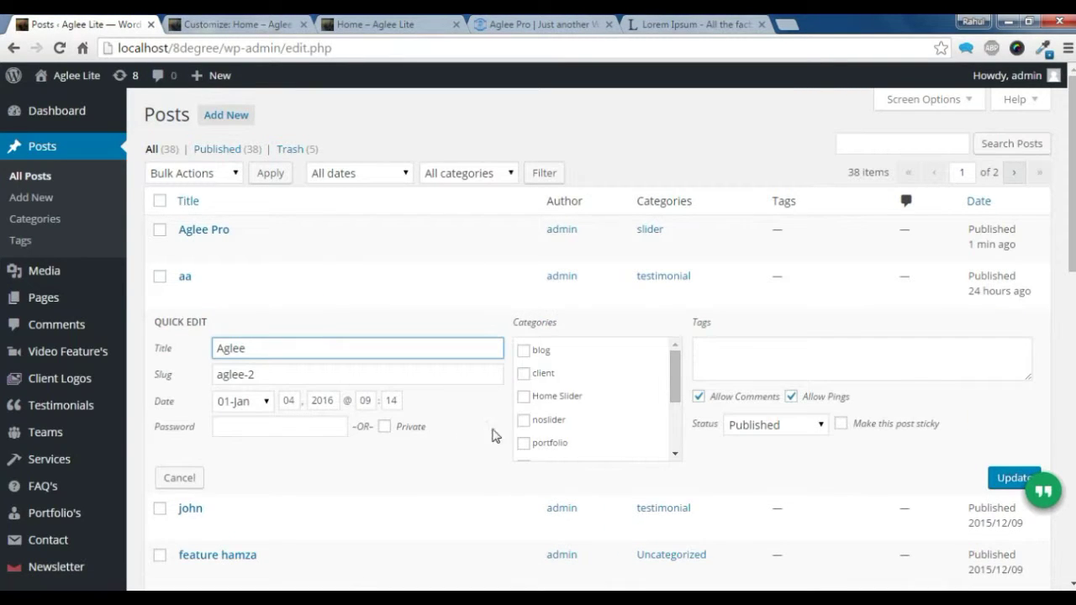
pyautogui.scroll(-2, 532, 412)
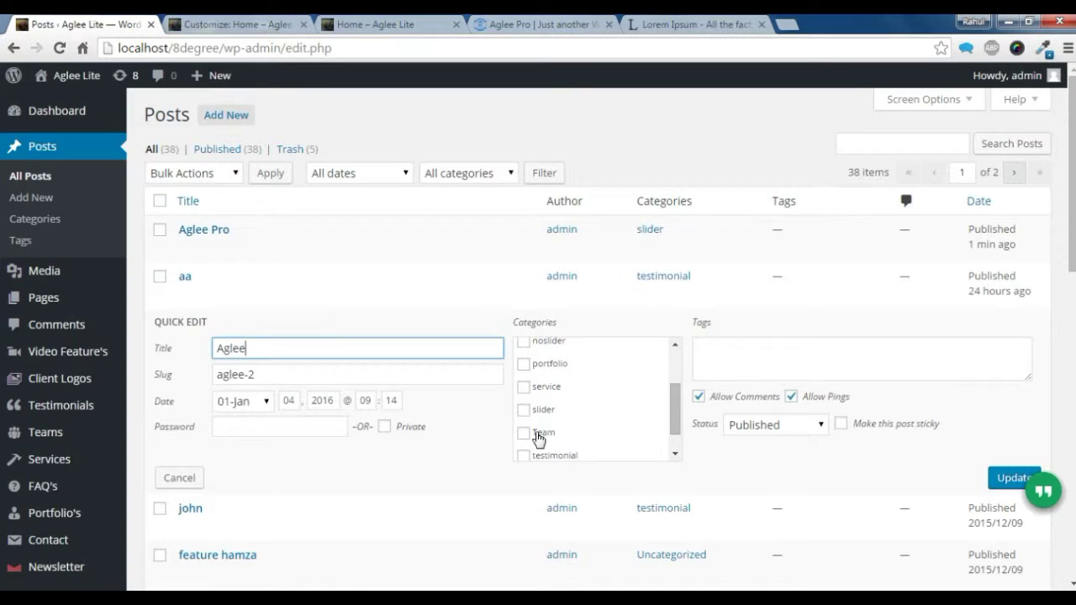
pyautogui.click(524, 411)
pyautogui.click(1025, 482)
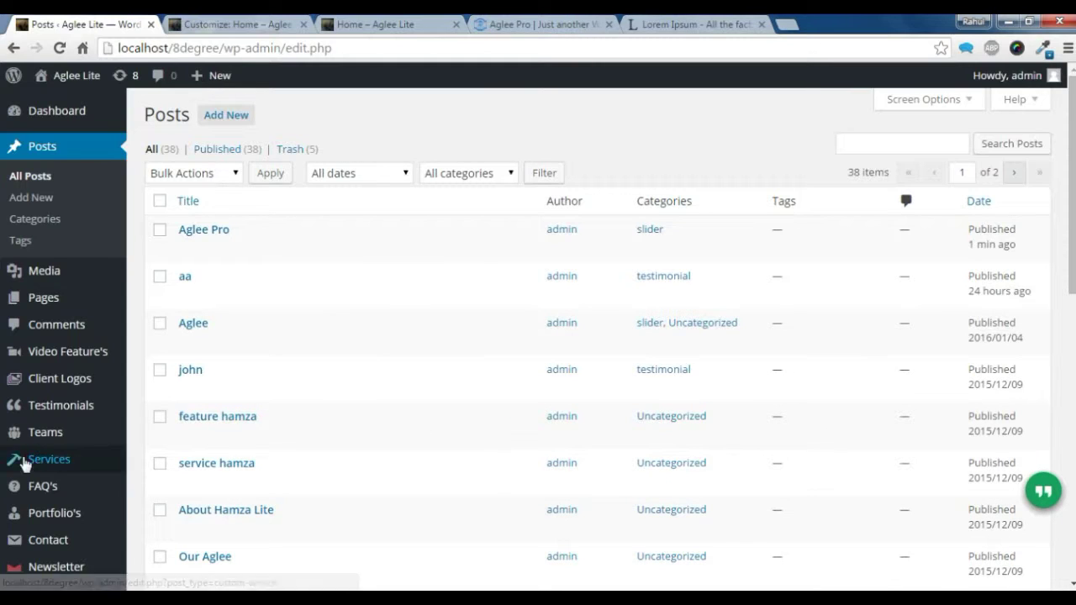
# Open the theme Customizer from Appearance > Customize in a new tab.
pyautogui.scroll(-1, 49, 427)
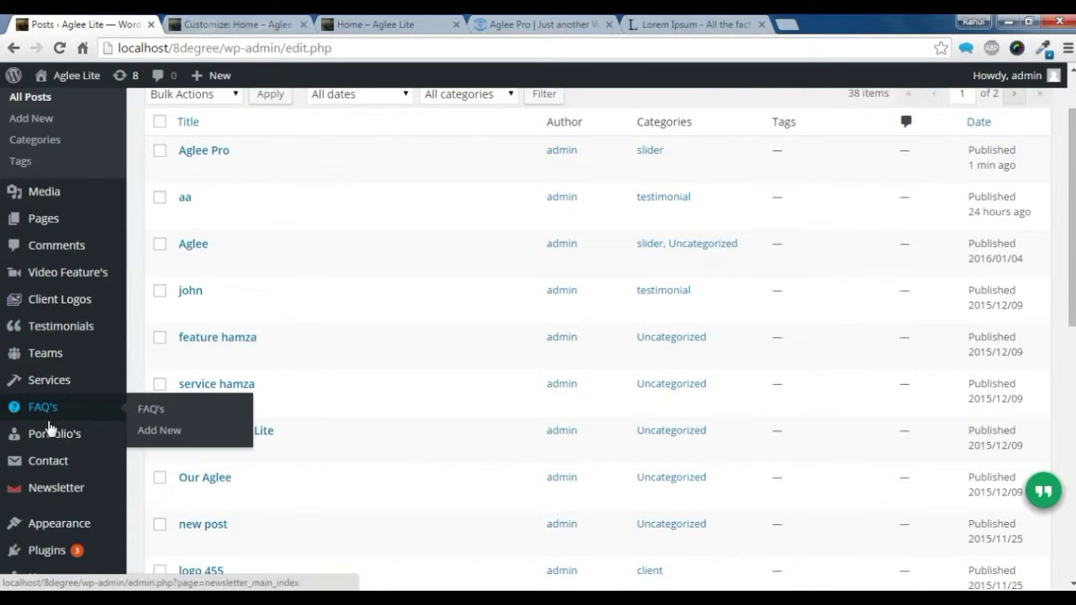
pyautogui.scroll(-2, 50, 433)
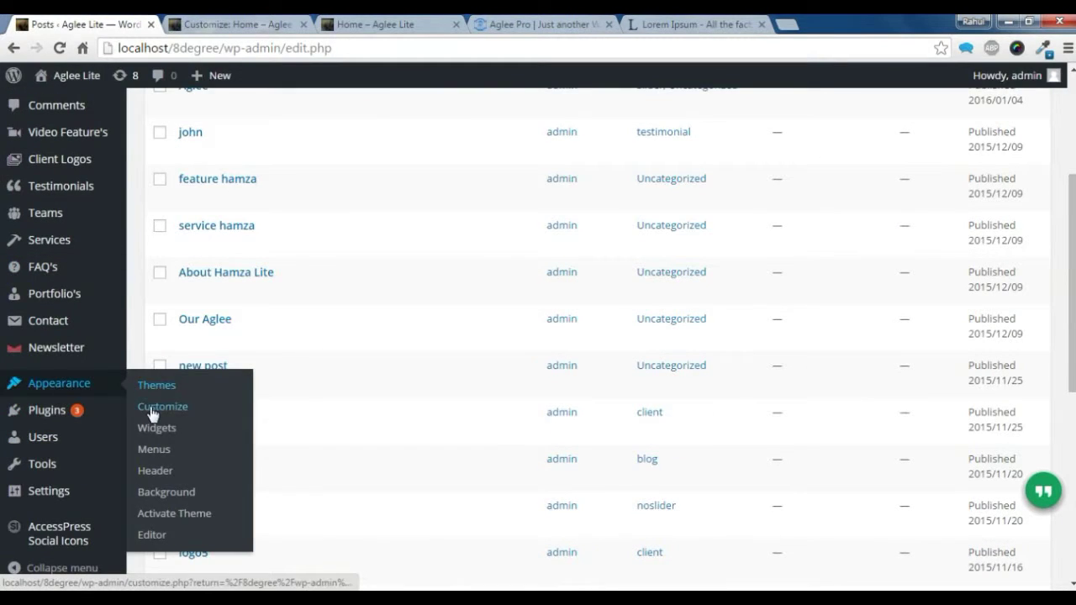
pyautogui.rightClick(172, 407)
pyautogui.click(182, 417)
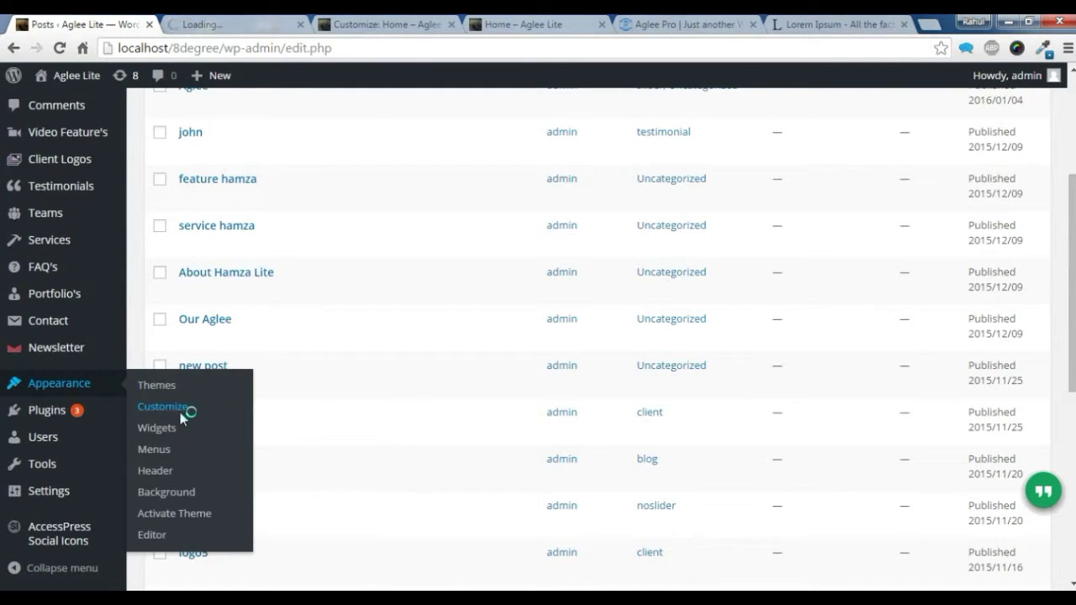
pyautogui.click(223, 24)
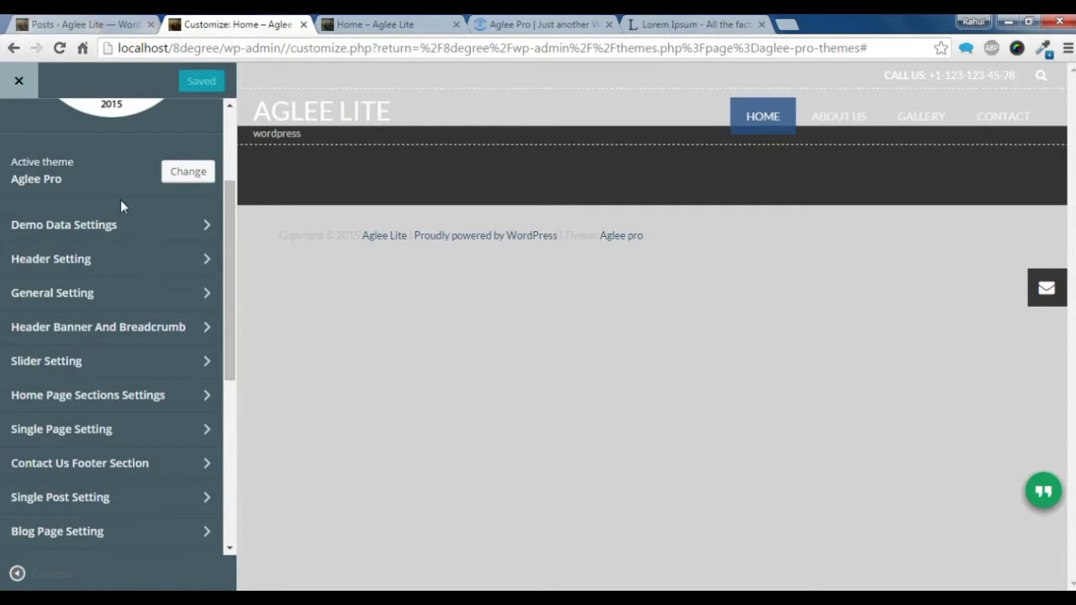
# Set the Slider setting type to Category Posts as a Slider.
pyautogui.click(68, 368)
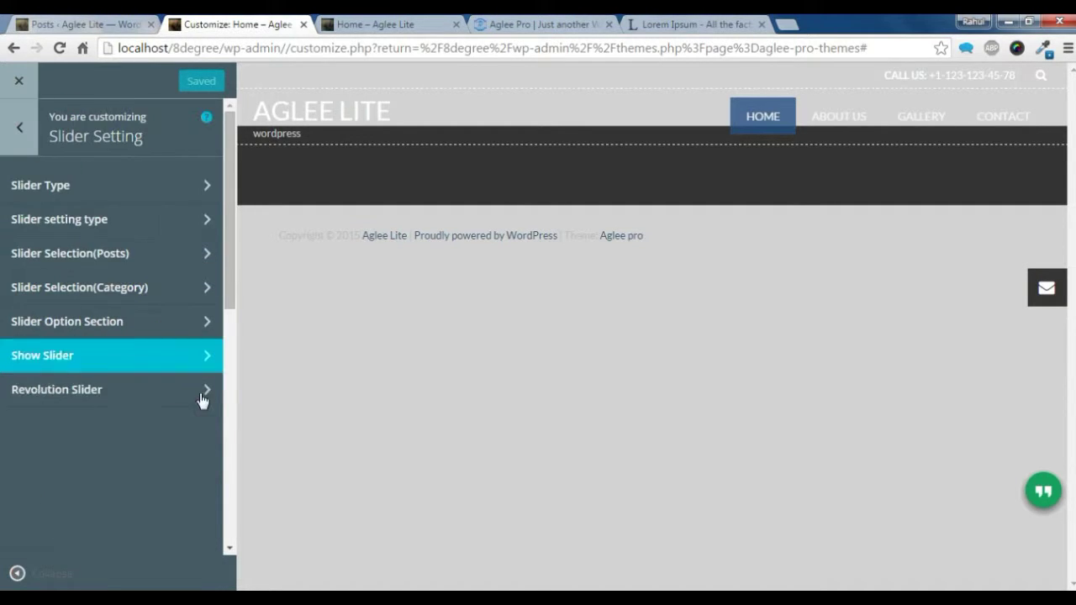
pyautogui.click(74, 188)
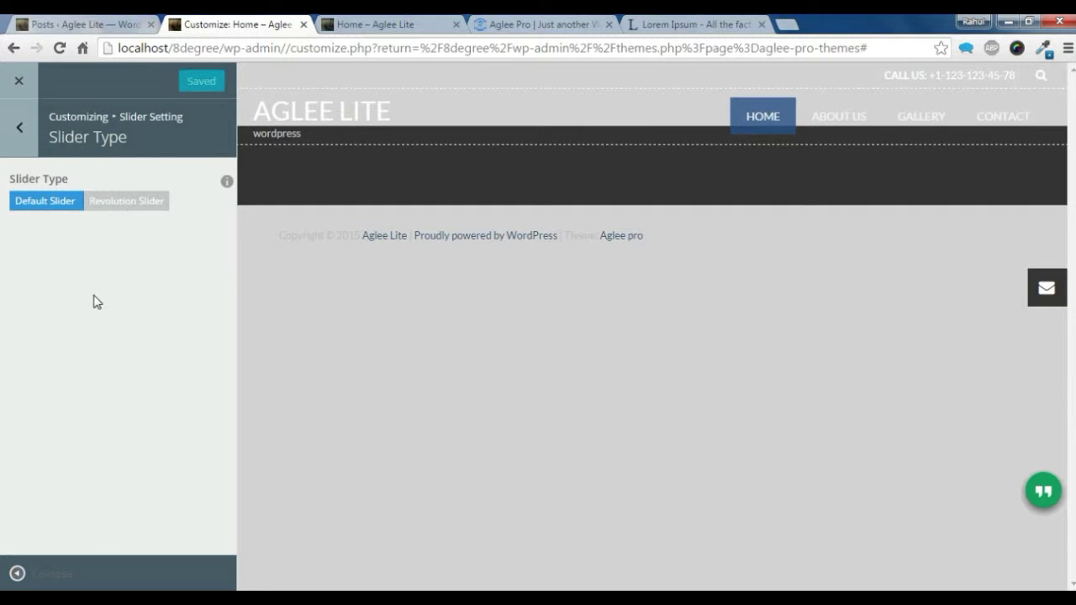
pyautogui.click(20, 129)
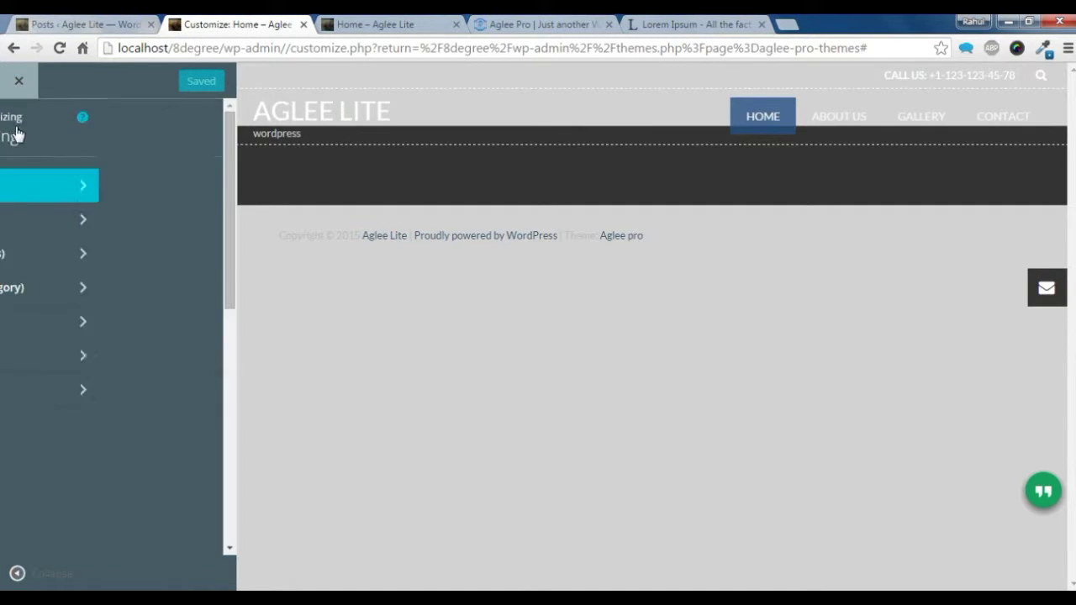
pyautogui.click(51, 220)
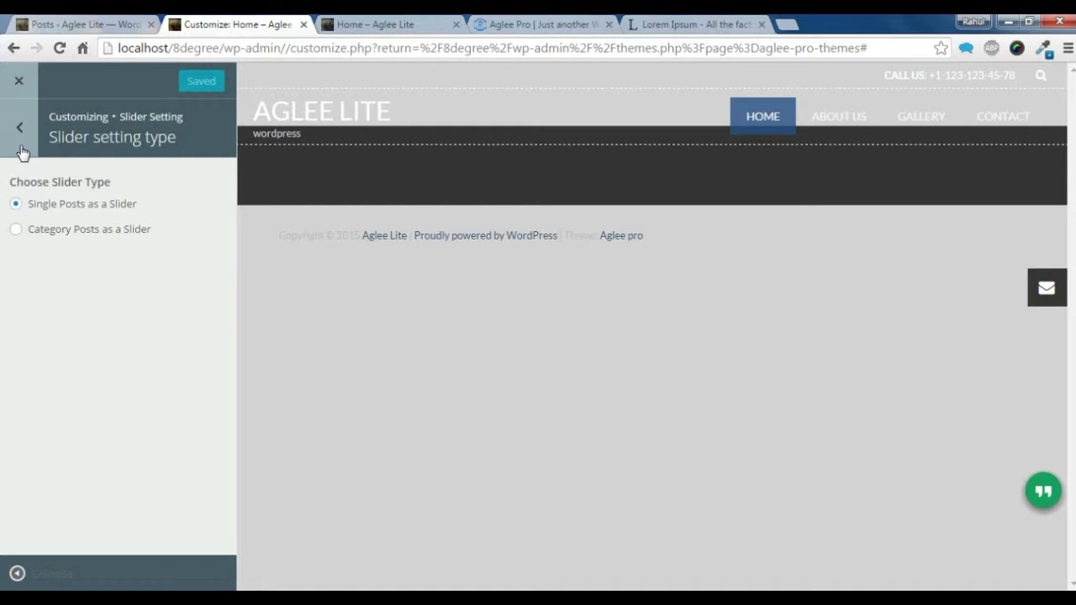
pyautogui.click(16, 232)
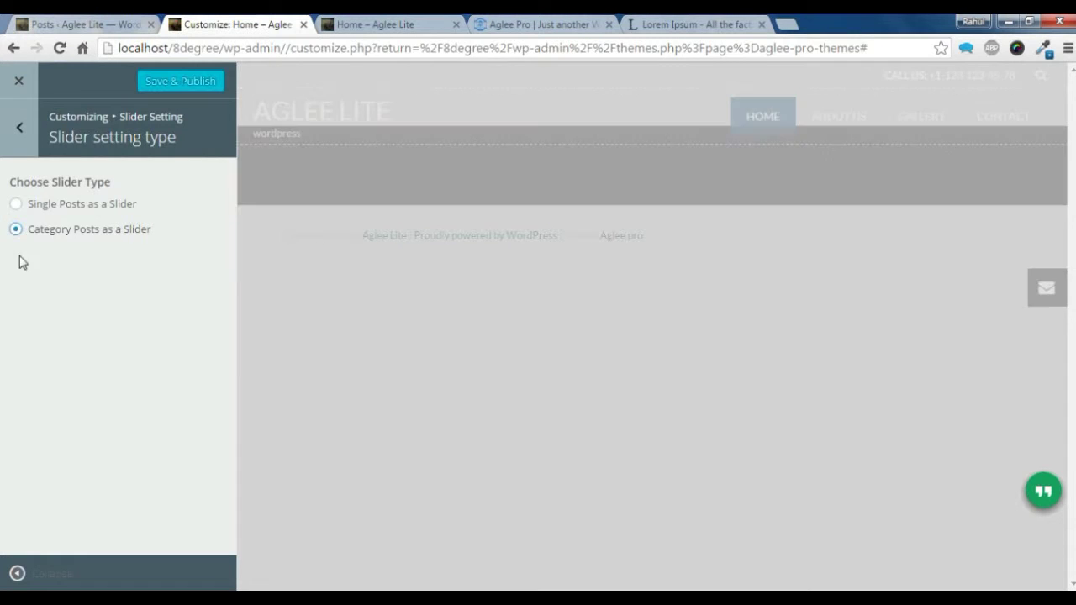
pyautogui.click(24, 145)
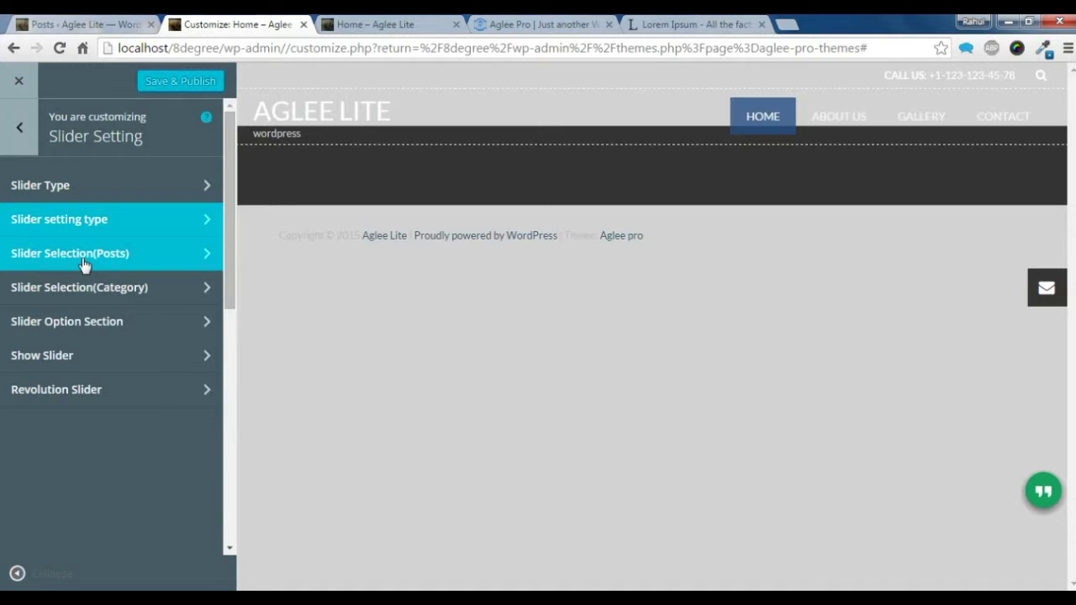
# Inspect the single-post slider selection without choosing a post.
pyautogui.click(84, 265)
pyautogui.click(154, 239)
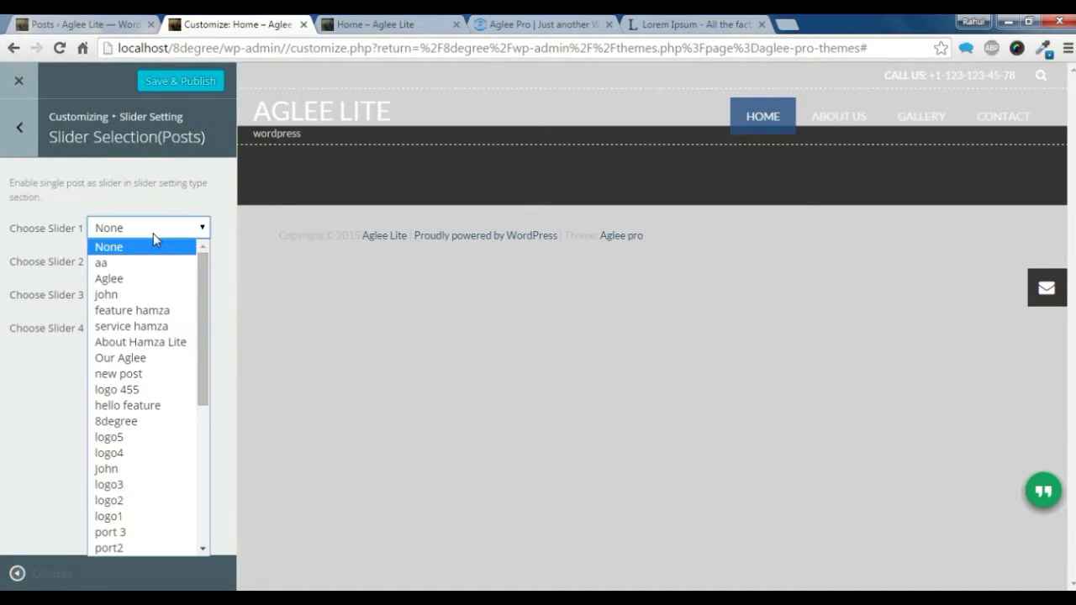
pyautogui.click(164, 196)
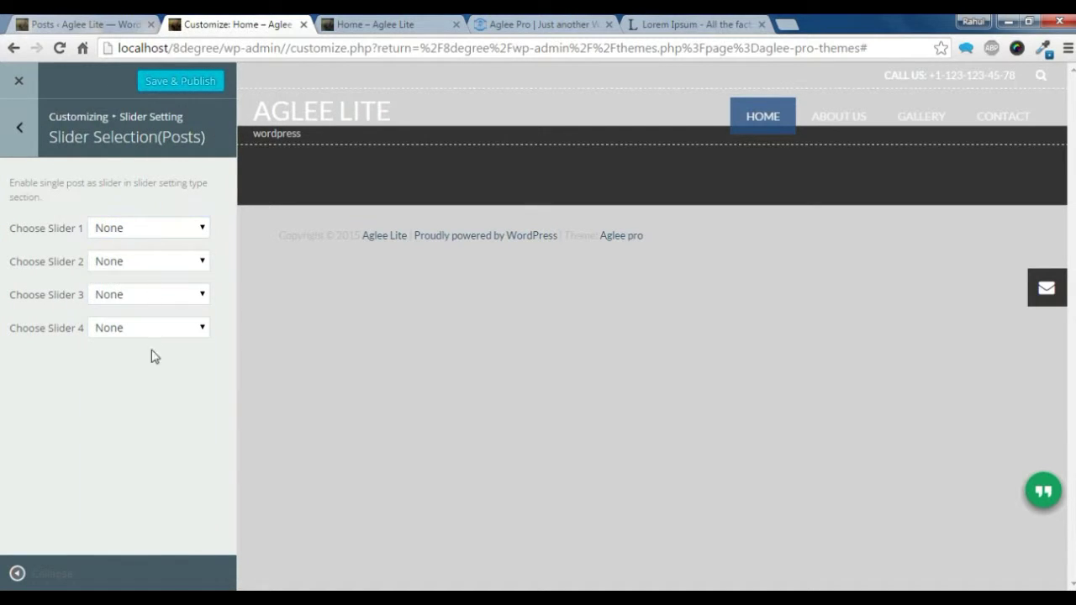
pyautogui.click(15, 135)
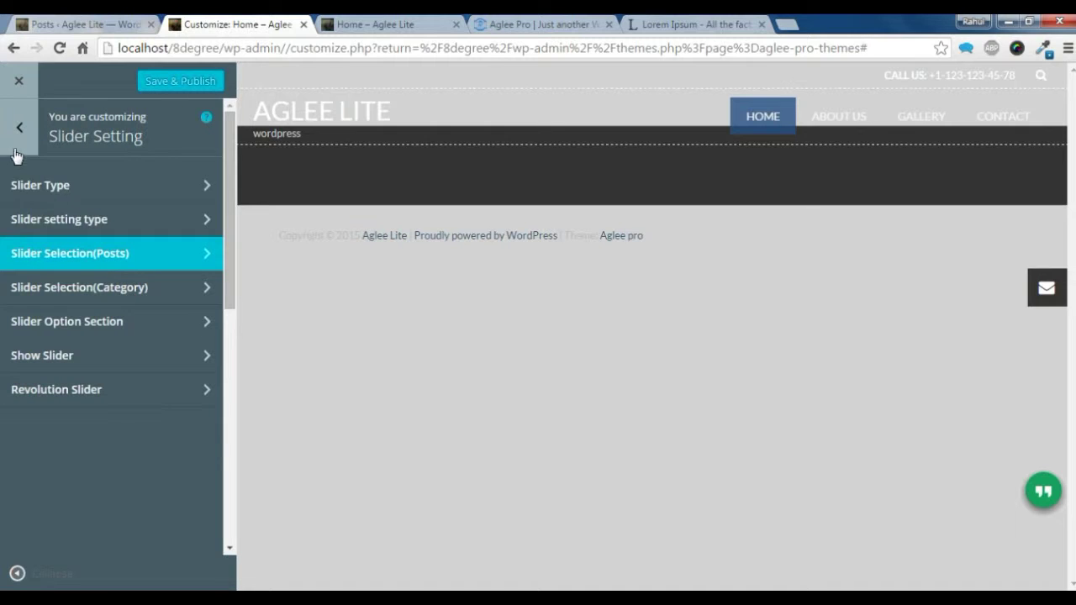
# Reload the Customizer, choose 'slider' as the slider category, and Save & Publish.
pyautogui.click(75, 289)
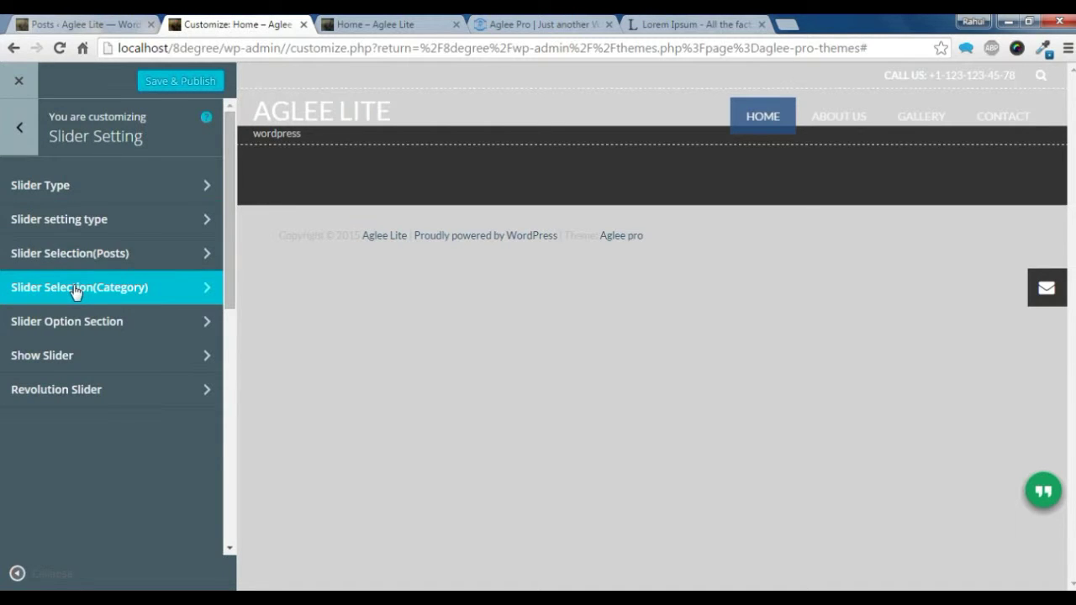
pyautogui.click(66, 234)
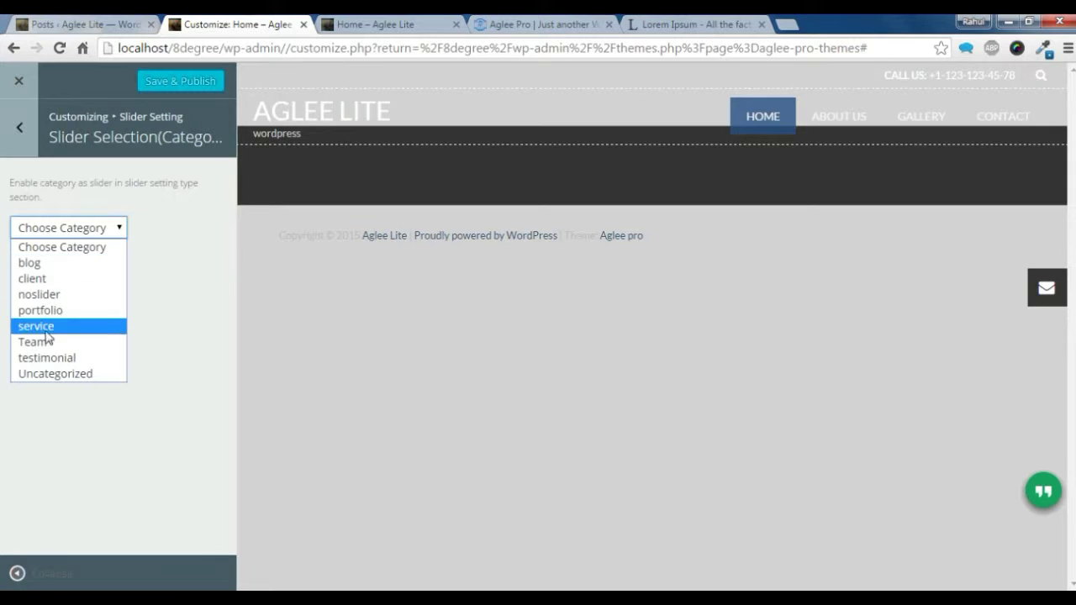
pyautogui.click(195, 281)
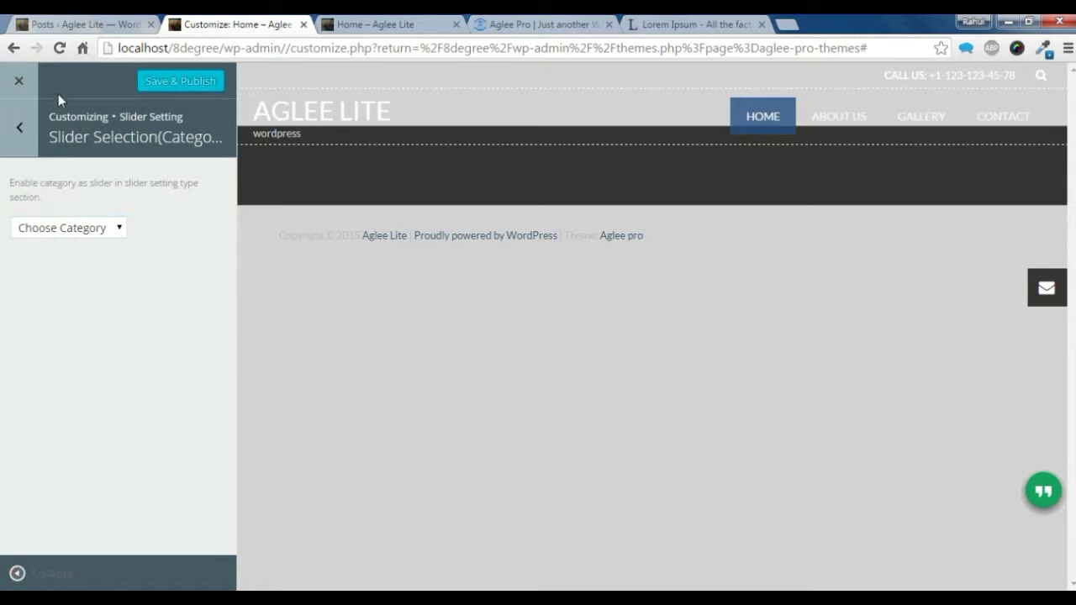
pyautogui.click(59, 48)
pyautogui.click(511, 192)
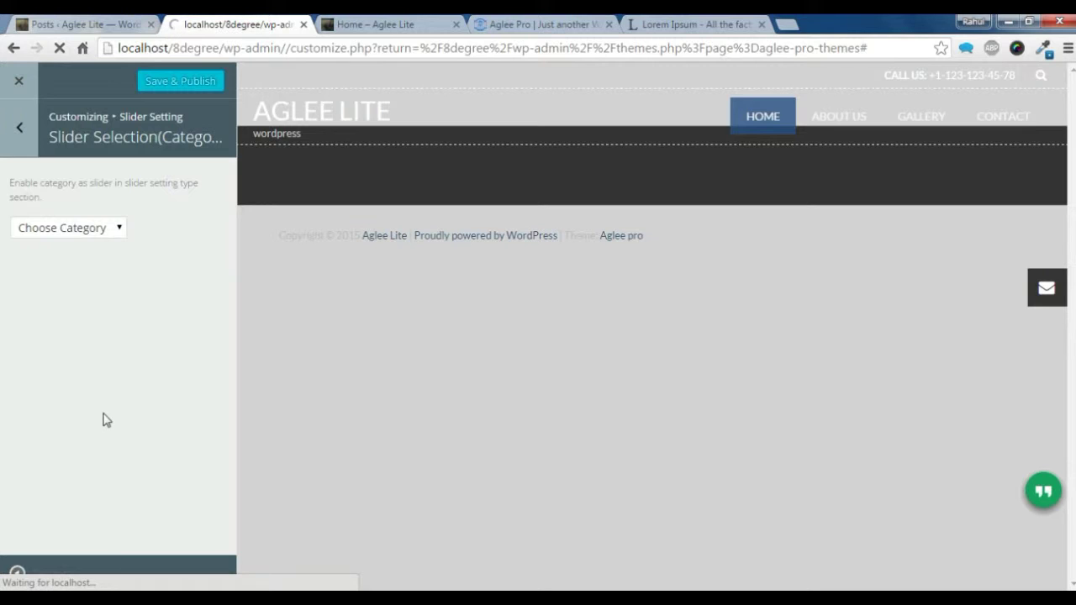
pyautogui.click(102, 231)
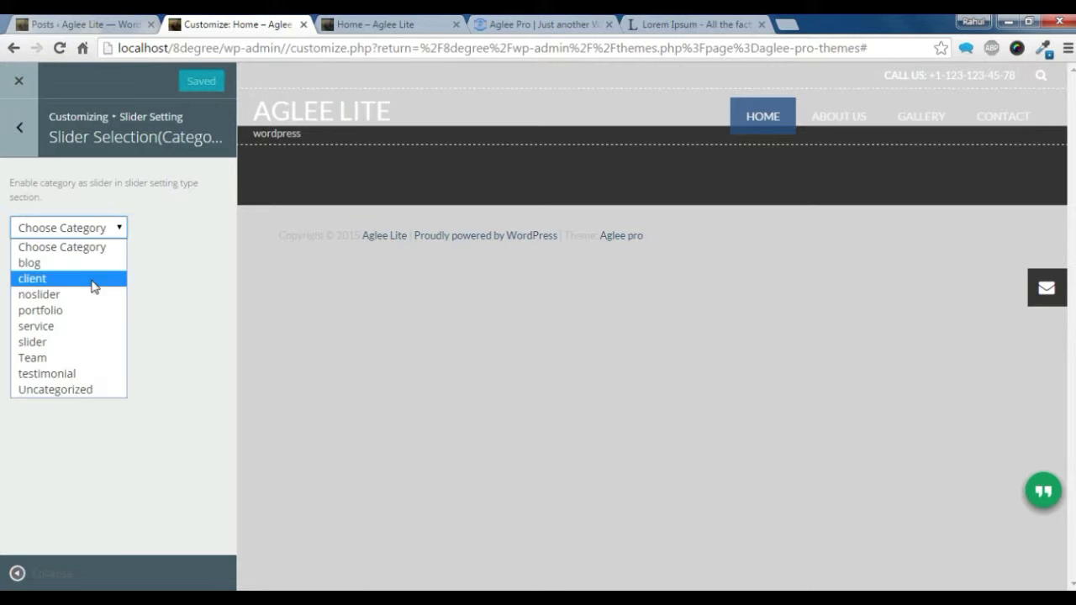
pyautogui.click(55, 345)
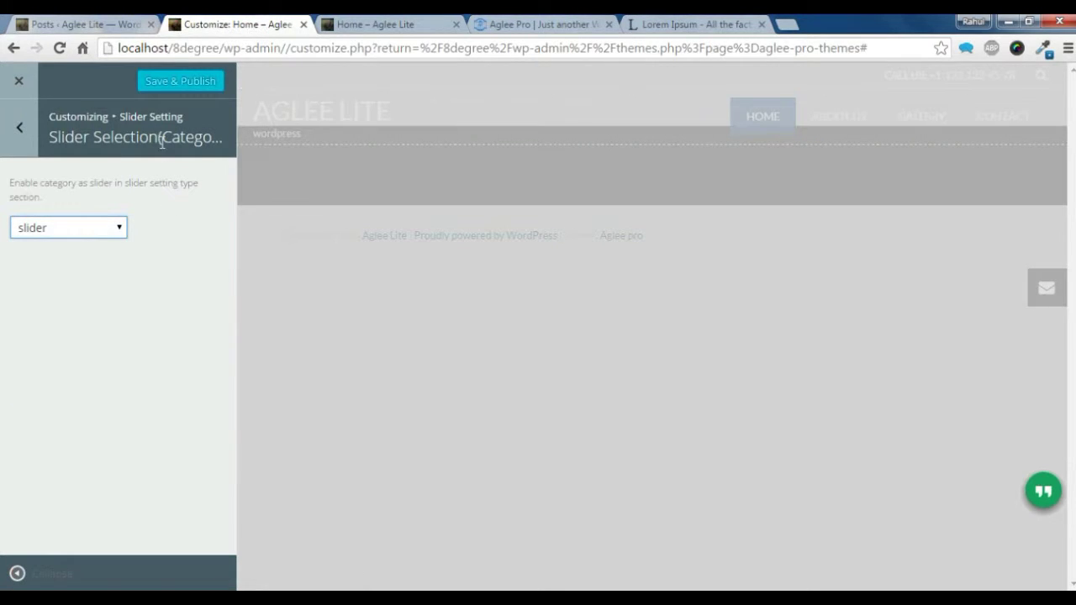
pyautogui.click(172, 81)
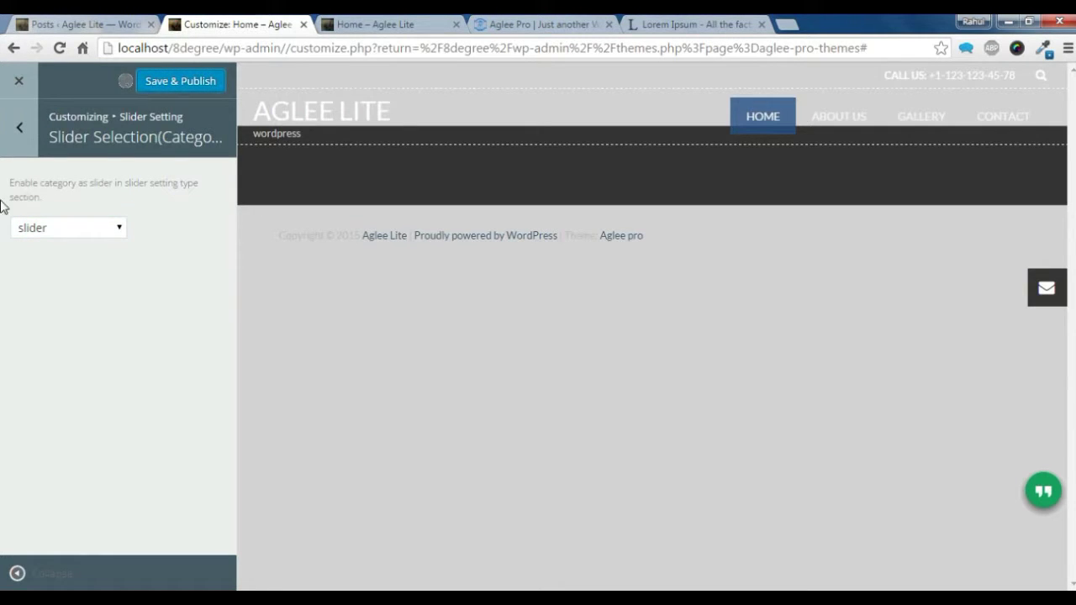
# Turn the Show Slider toggle ON in Slider Setting.
pyautogui.click(24, 148)
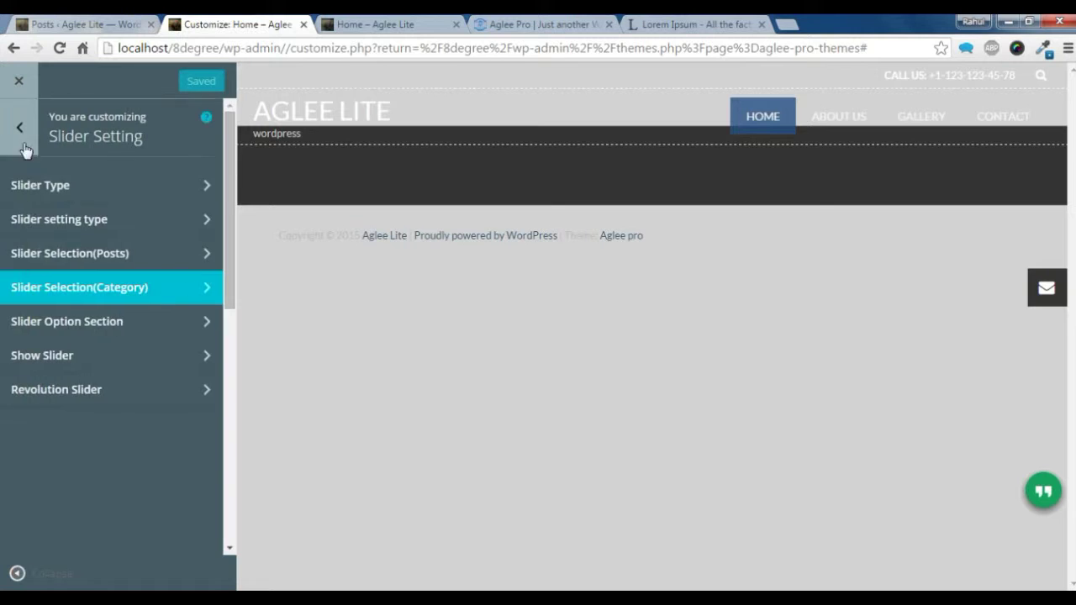
pyautogui.click(47, 356)
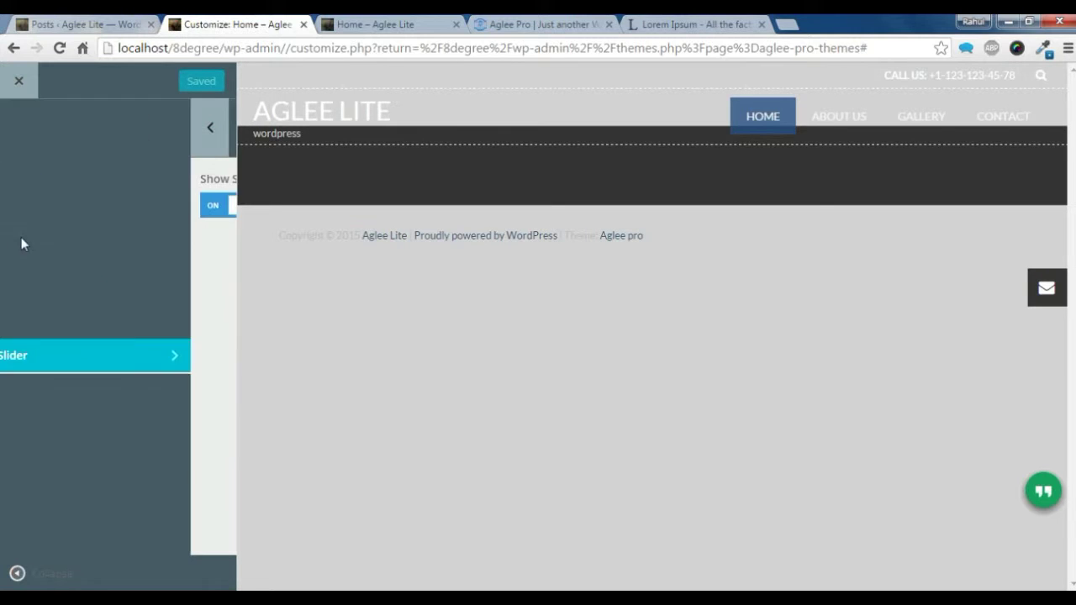
pyautogui.click(42, 208)
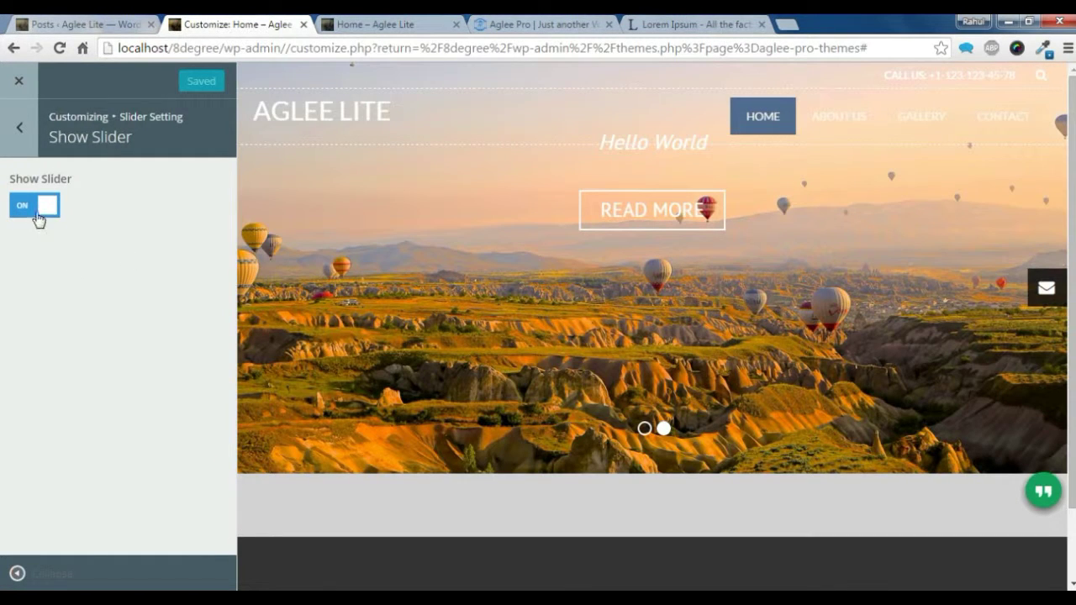
pyautogui.click(37, 210)
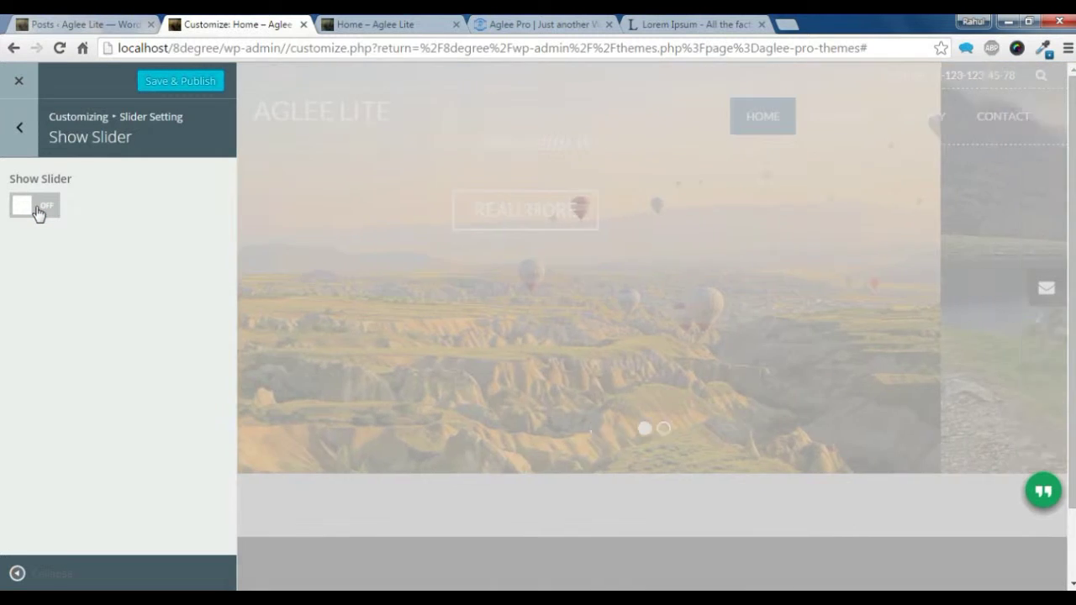
pyautogui.click(38, 210)
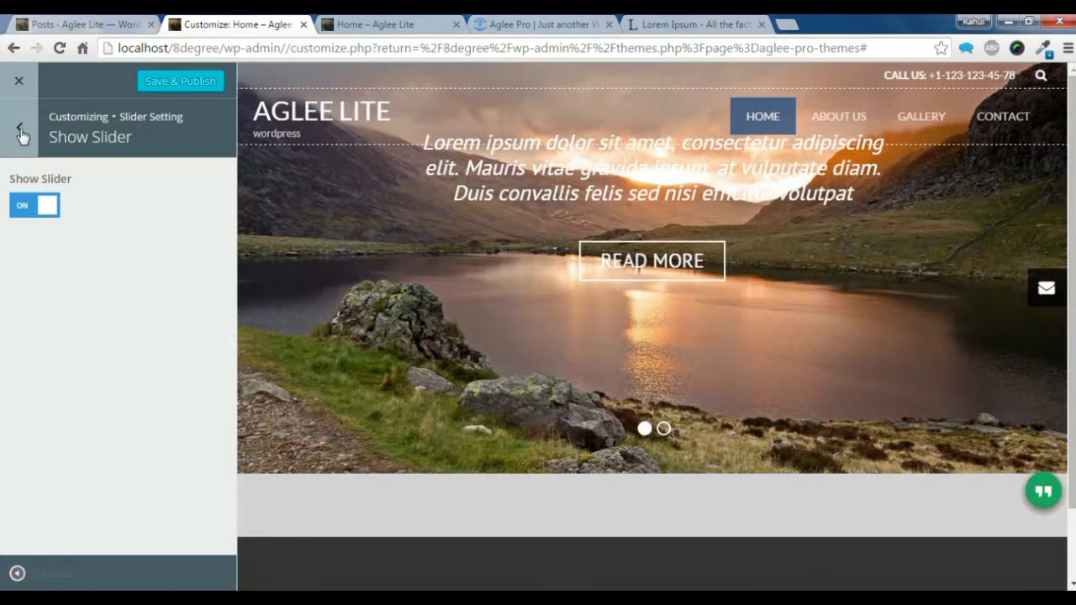
pyautogui.click(19, 128)
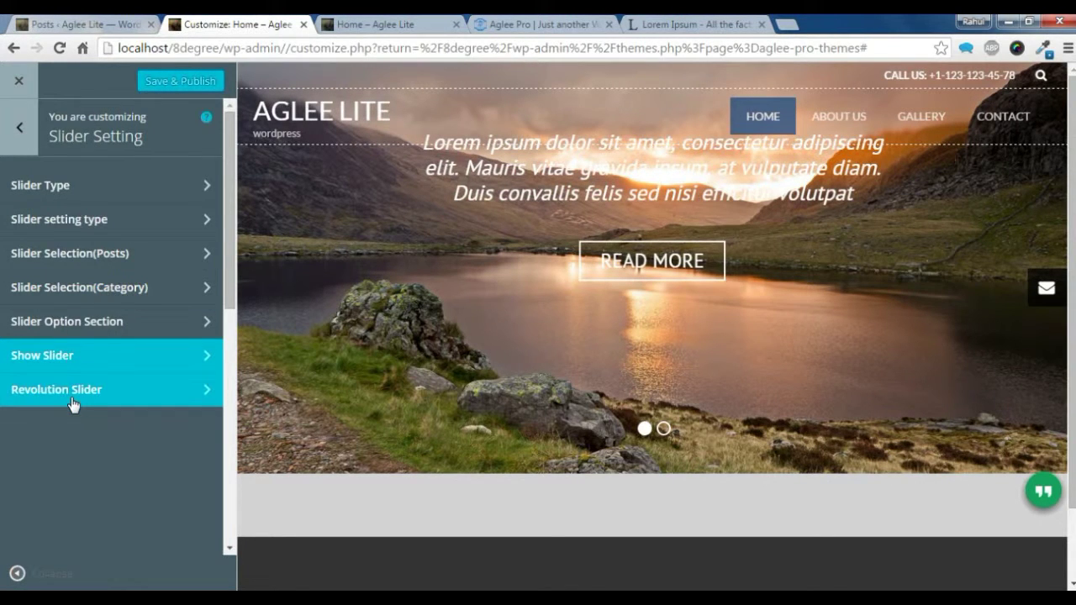
# Look at the Revolution Slider shortcode setting without entering a shortcode.
pyautogui.click(74, 396)
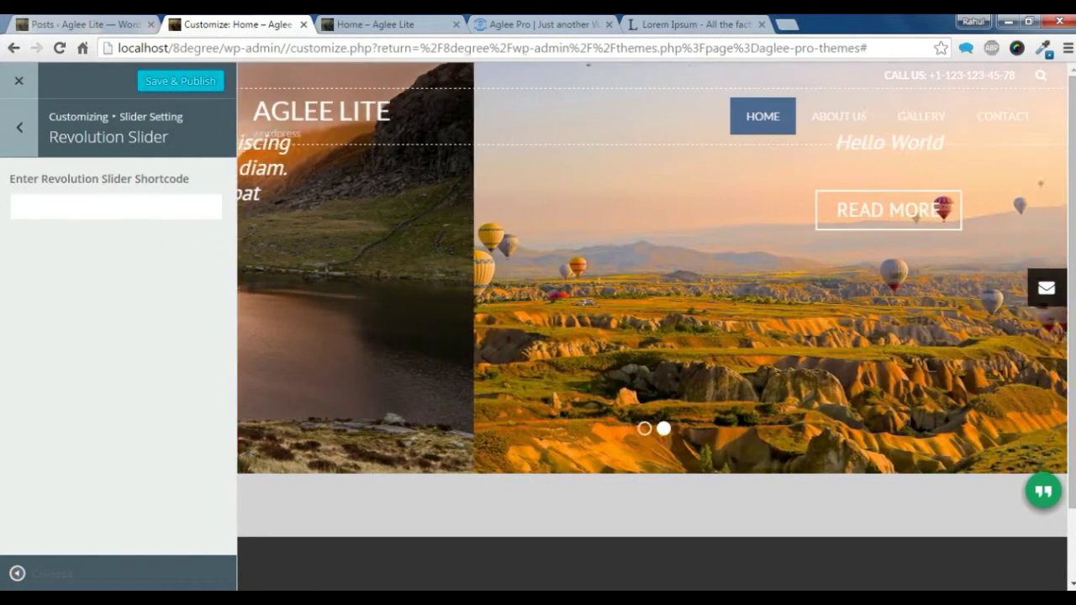
pyautogui.click(27, 207)
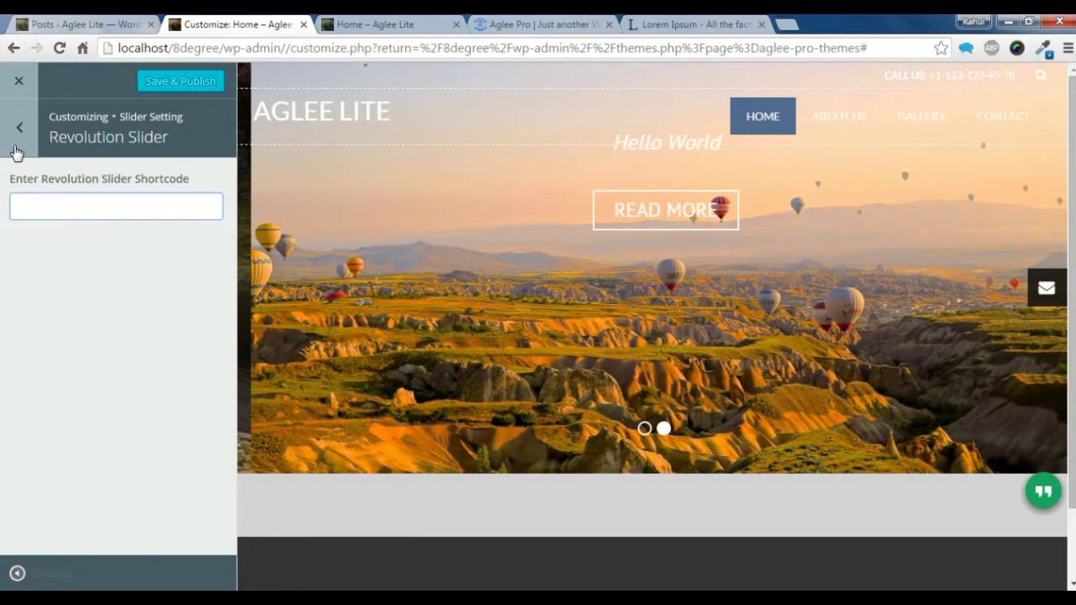
pyautogui.click(17, 150)
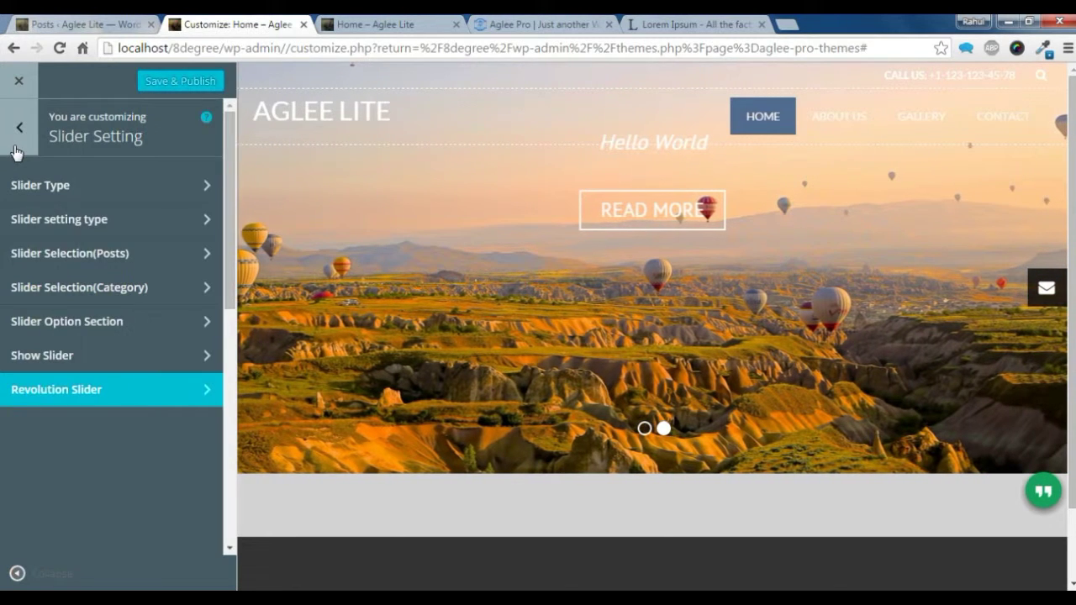
# Set Slider Mode to Fade with controls shown, Save & Publish, and reload the live homepage.
pyautogui.click(71, 335)
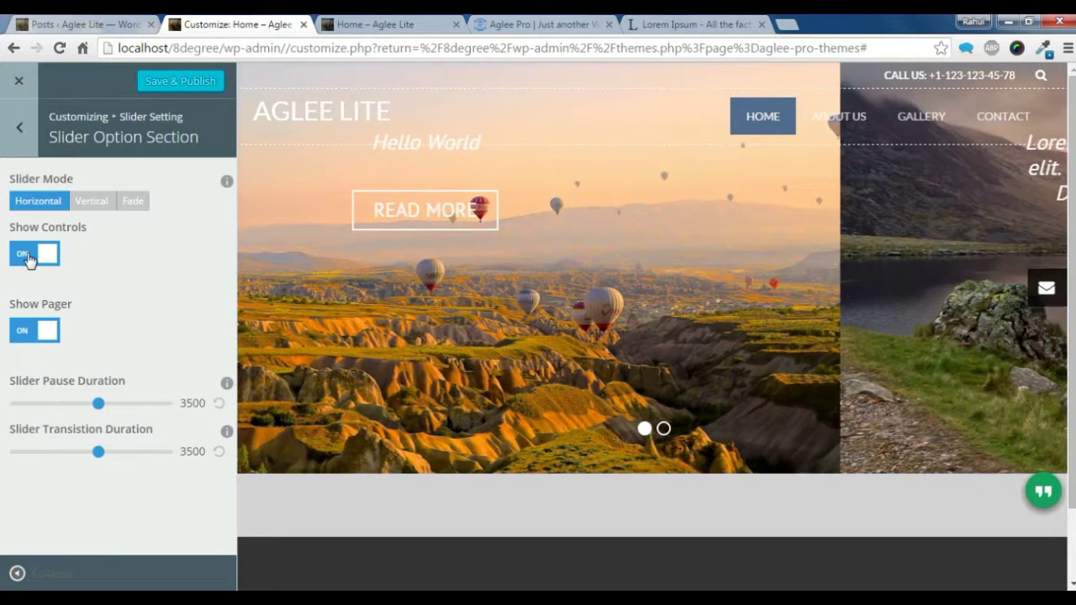
pyautogui.click(28, 255)
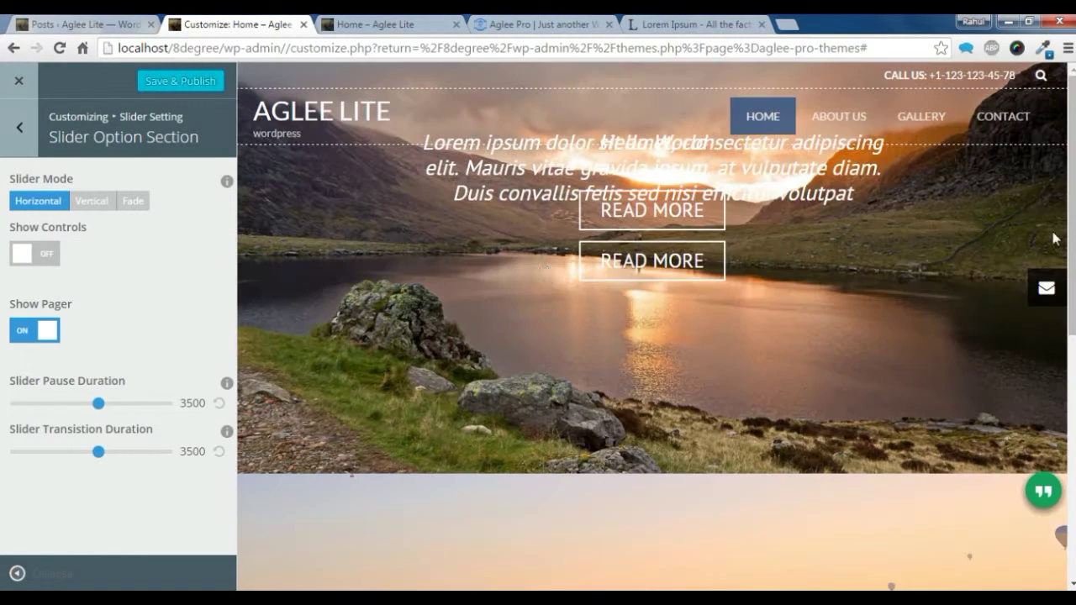
pyautogui.click(34, 255)
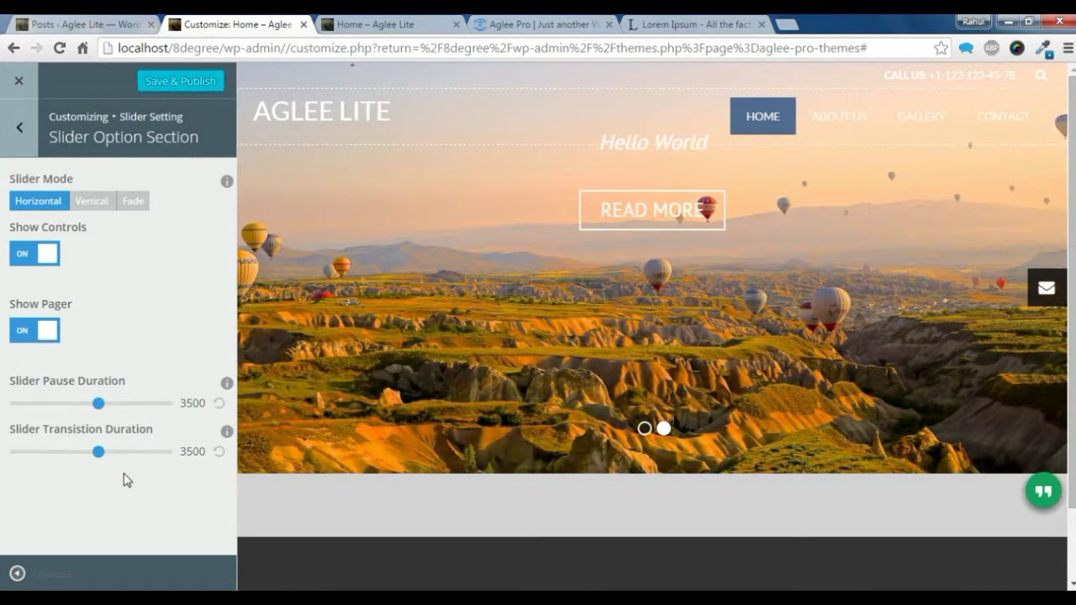
pyautogui.click(135, 205)
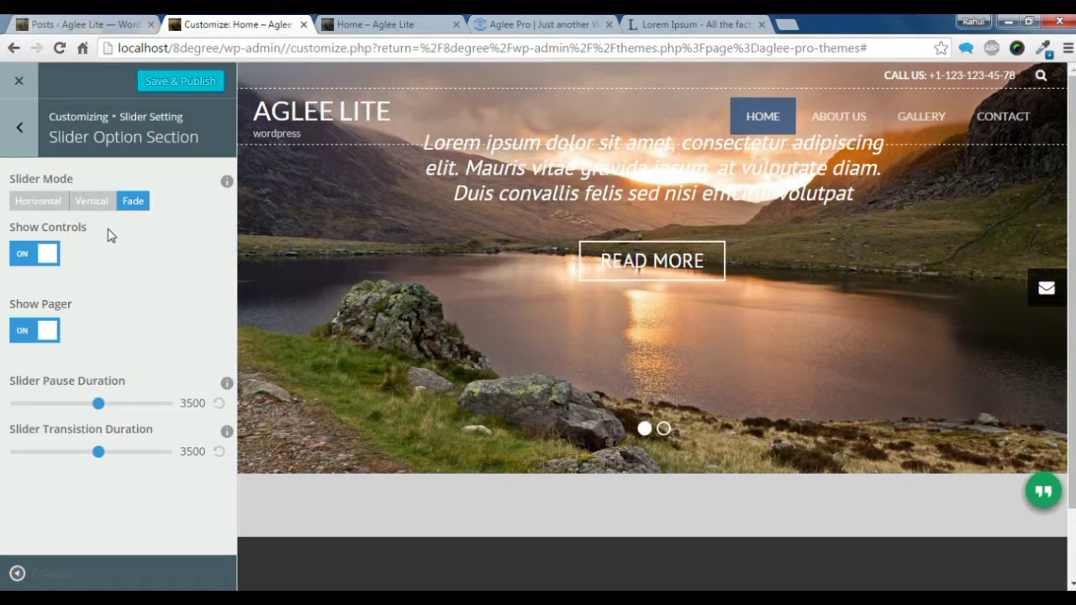
pyautogui.click(179, 86)
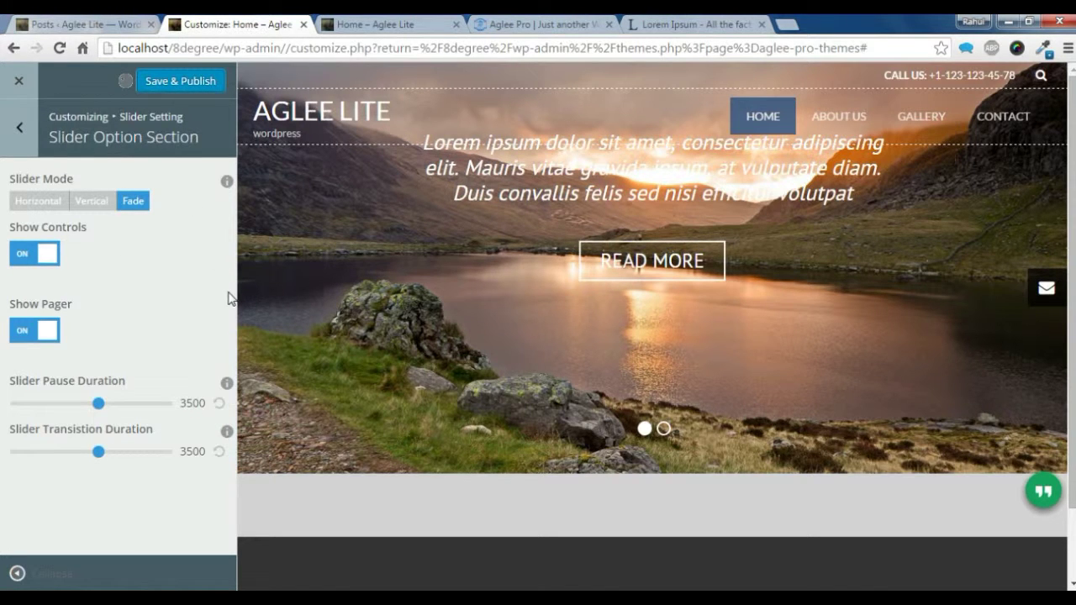
pyautogui.click(382, 24)
pyautogui.click(59, 48)
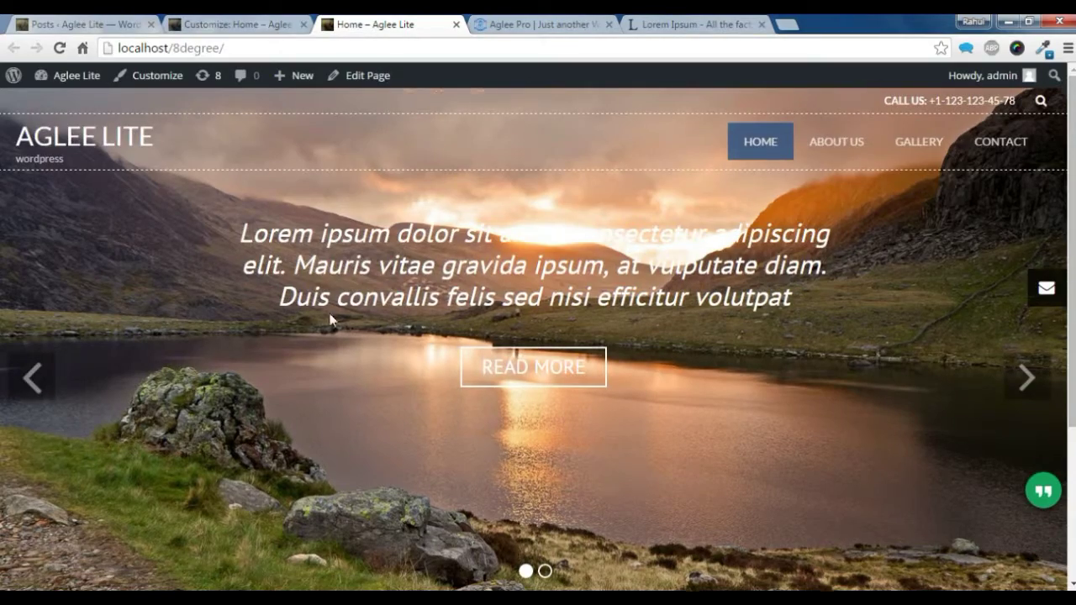
# Scroll the live homepage to watch the slider fade between the lake and balloon slides.
pyautogui.scroll(-2, 331, 318)
pyautogui.scroll(2, 330, 318)
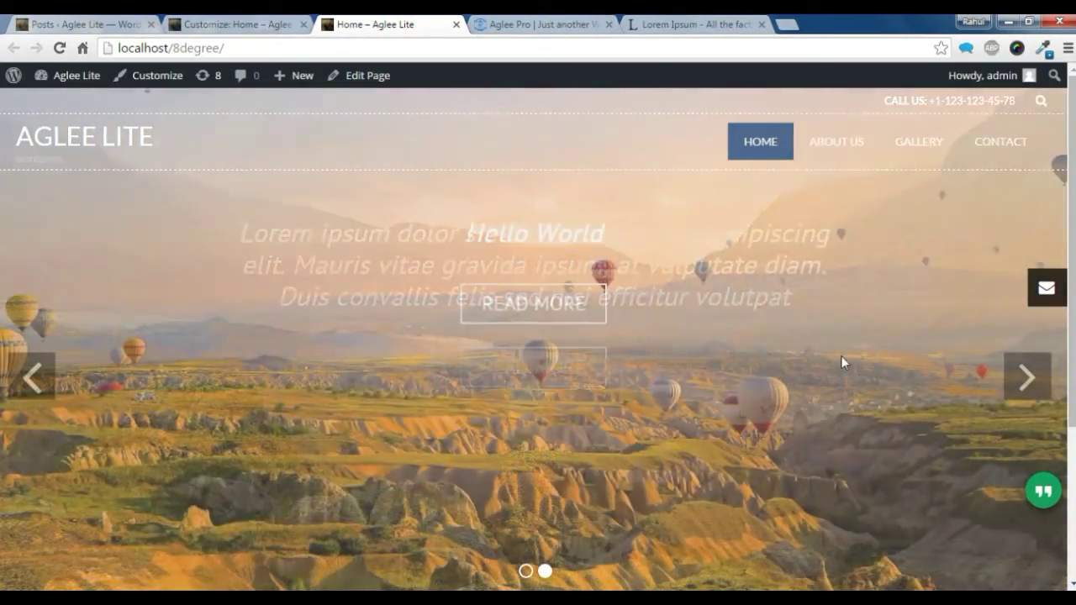
pyautogui.scroll(-2, 660, 359)
pyautogui.scroll(1, 659, 358)
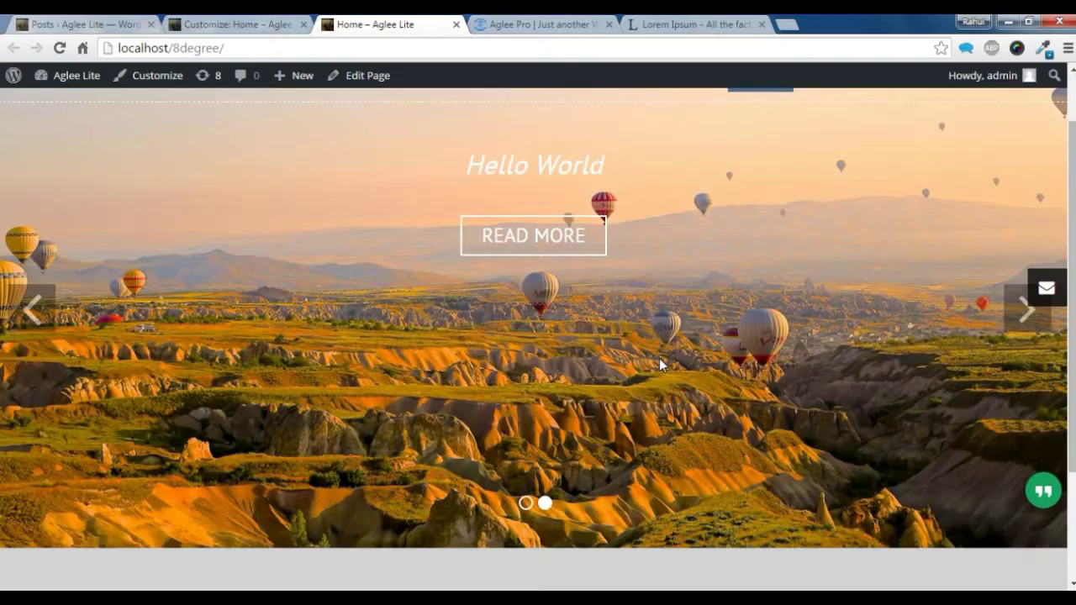
pyautogui.scroll(1, 659, 359)
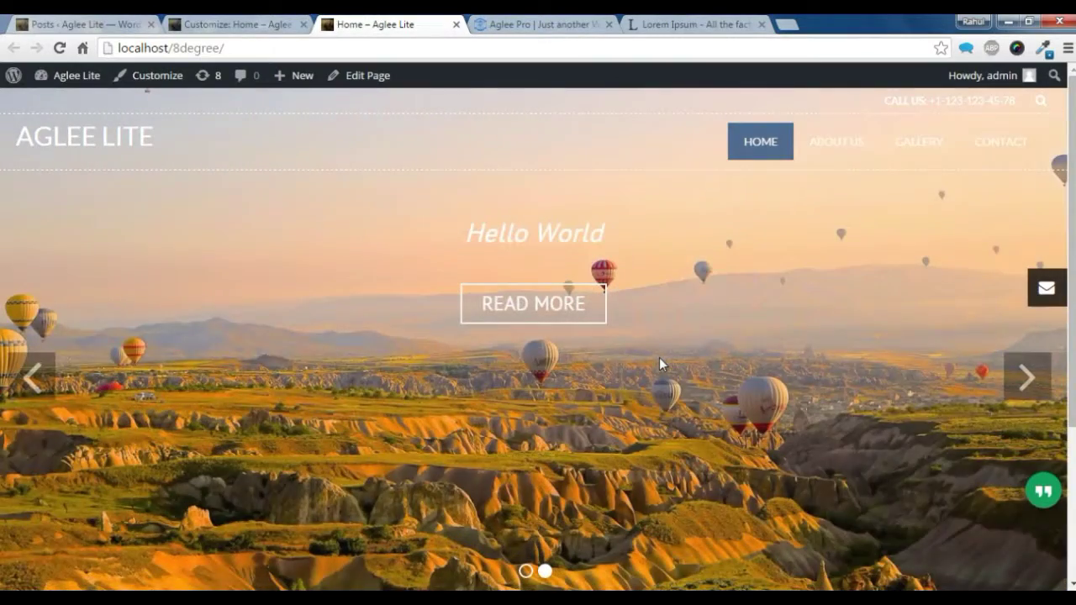
pyautogui.scroll(-1, 659, 359)
pyautogui.scroll(-1, 660, 359)
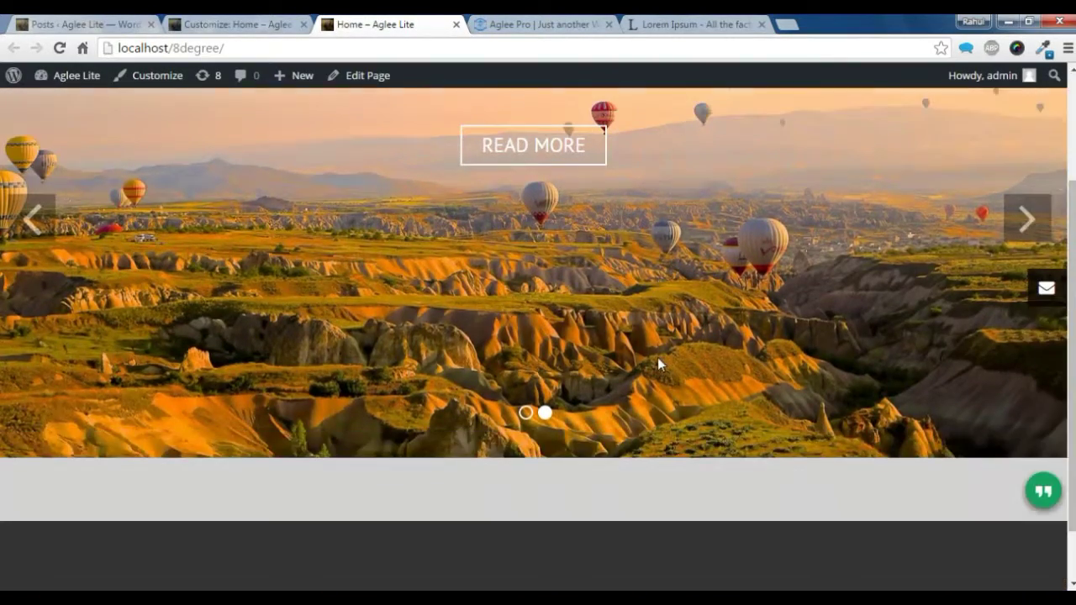
pyautogui.scroll(2, 657, 359)
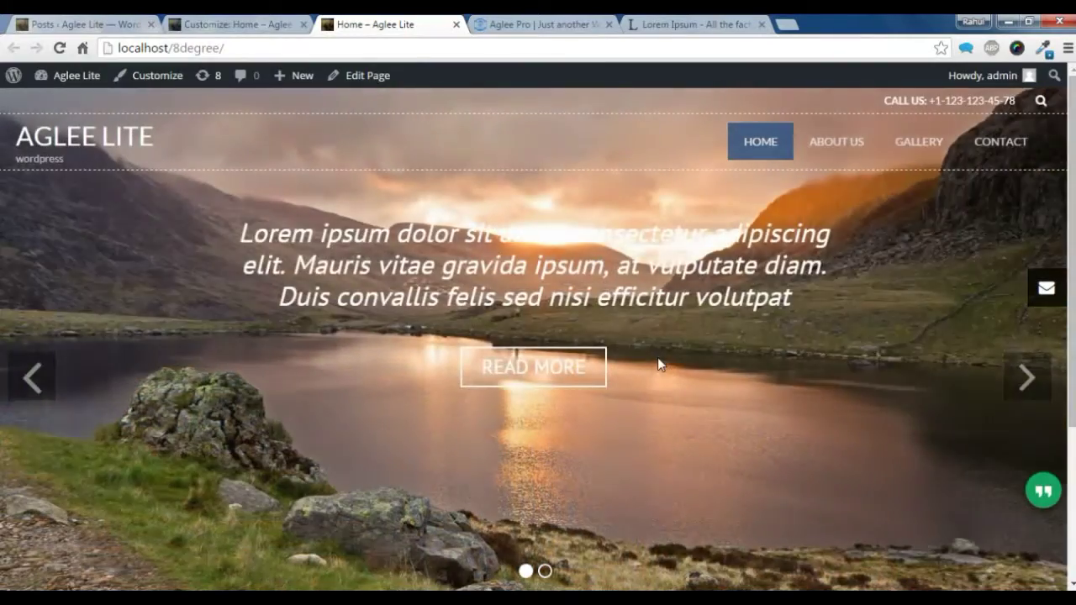